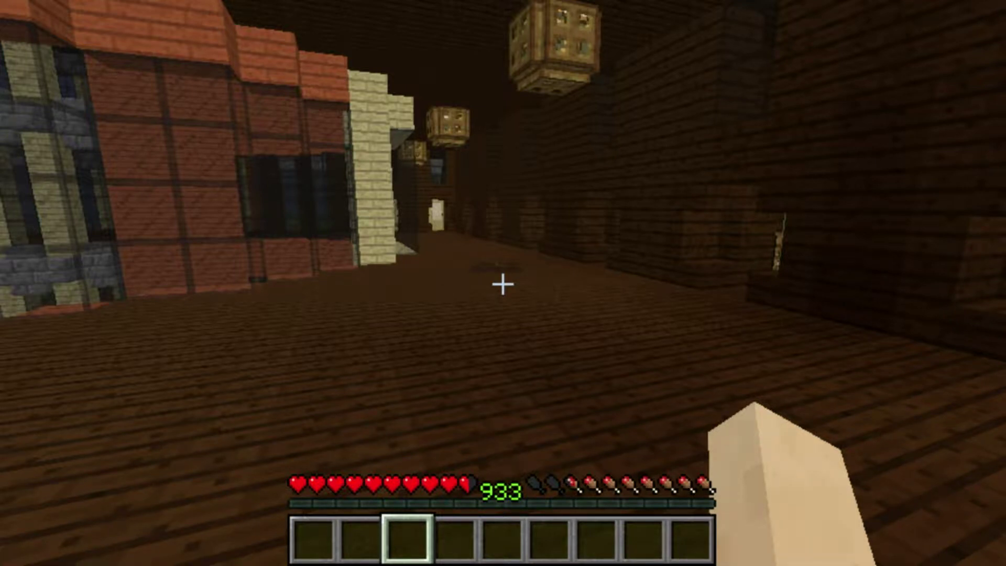
Walk forward down the lantern-lit wooden corridor in the Minecraft world.
key(w)
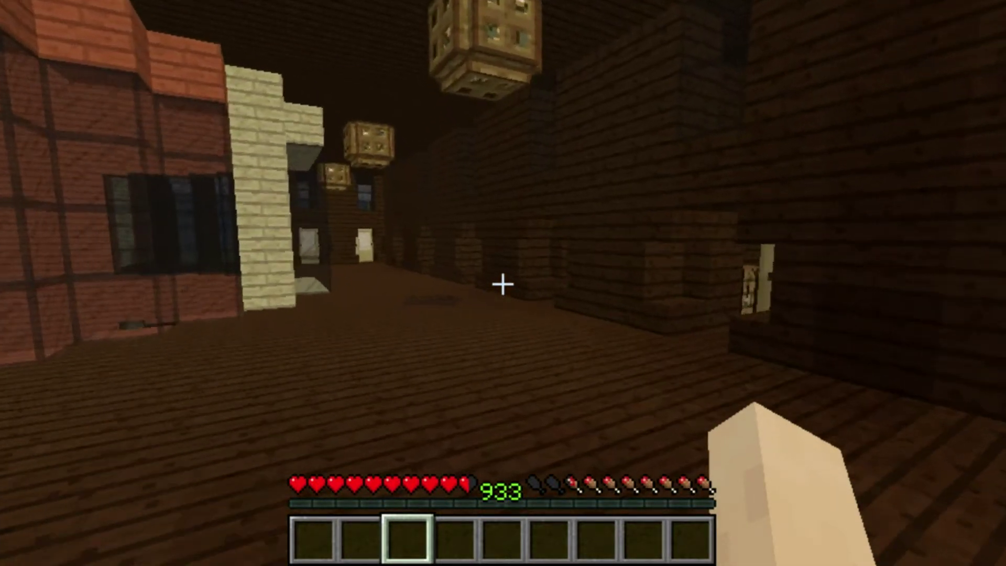
key(w)
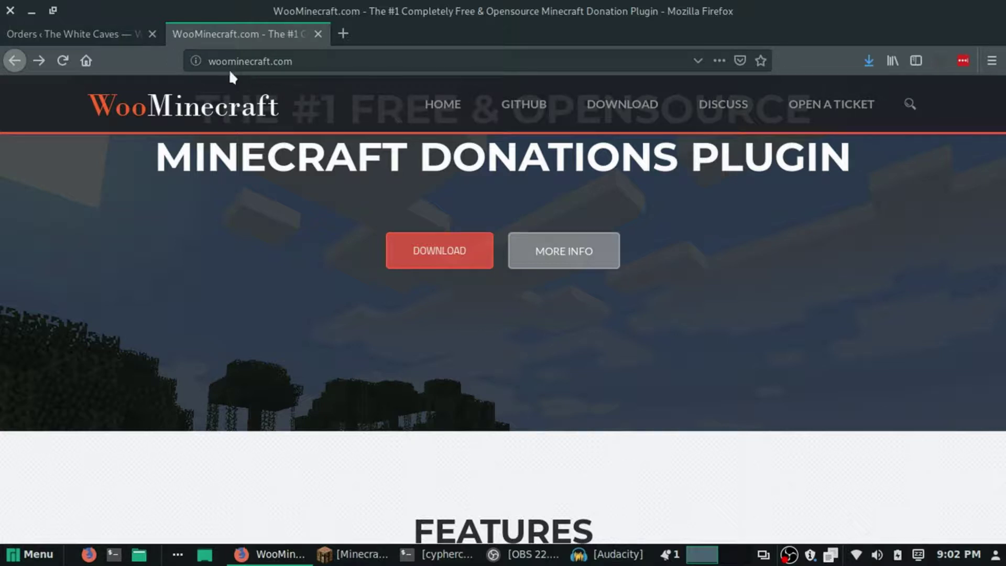
Follow the homepage's red DOWNLOAD button to the WooMinecraft 1.1.2 GitHub releases page.
scroll(313, 254, up, 4)
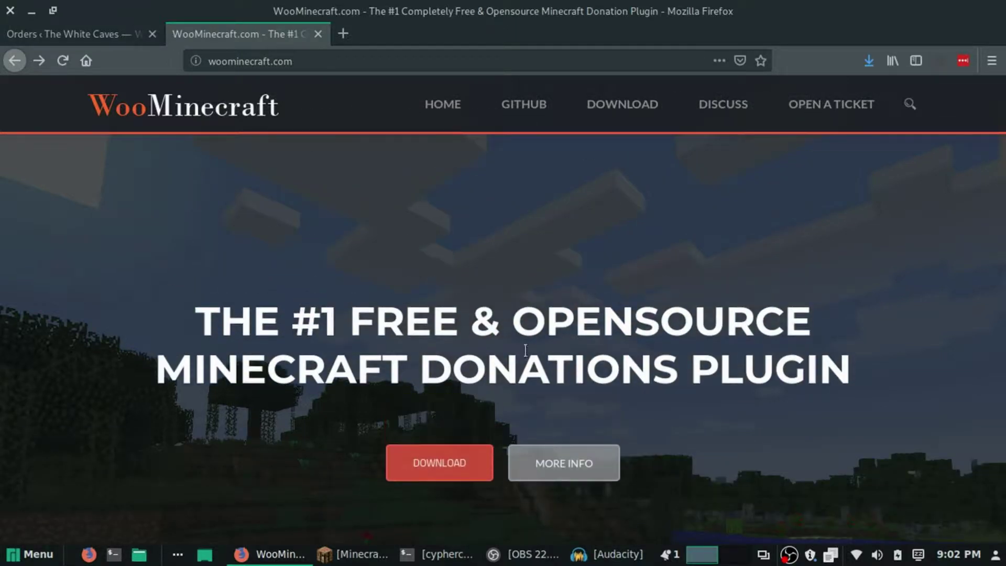
scroll(351, 347, down, 2)
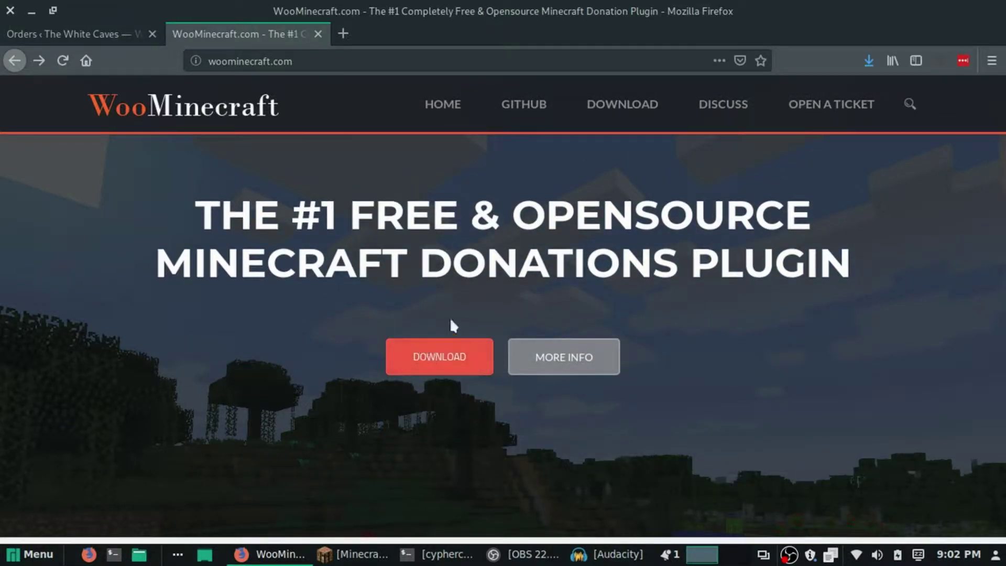
click(440, 362)
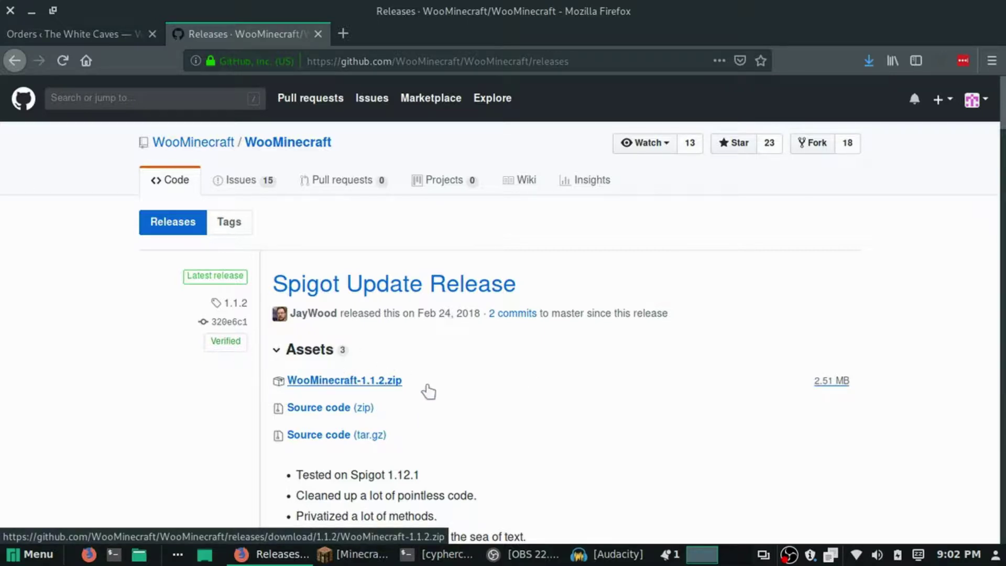
Save the WooMinecraft-1.1.2.zip (2.5 MB) release asset to disk.
click(329, 385)
click(343, 384)
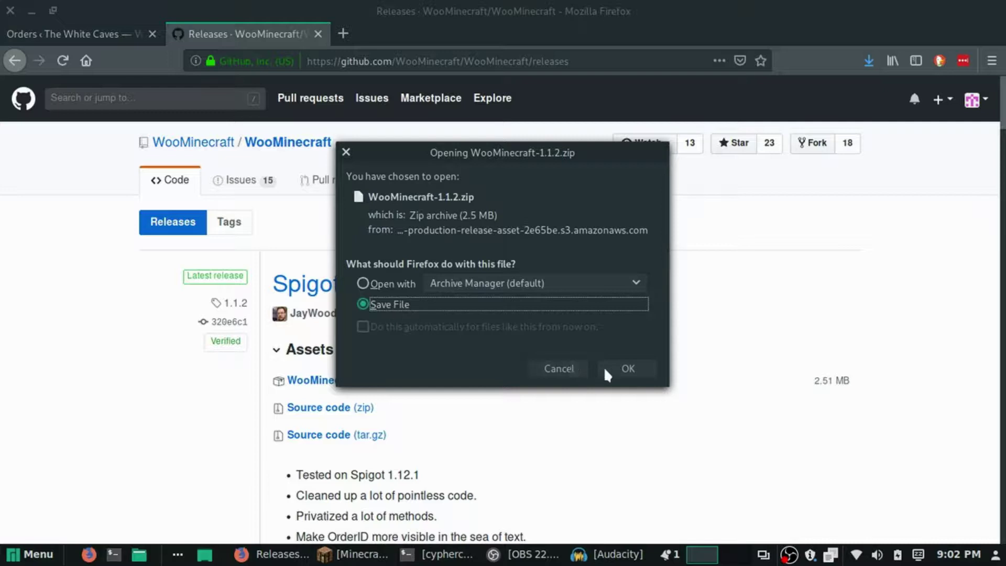
click(606, 369)
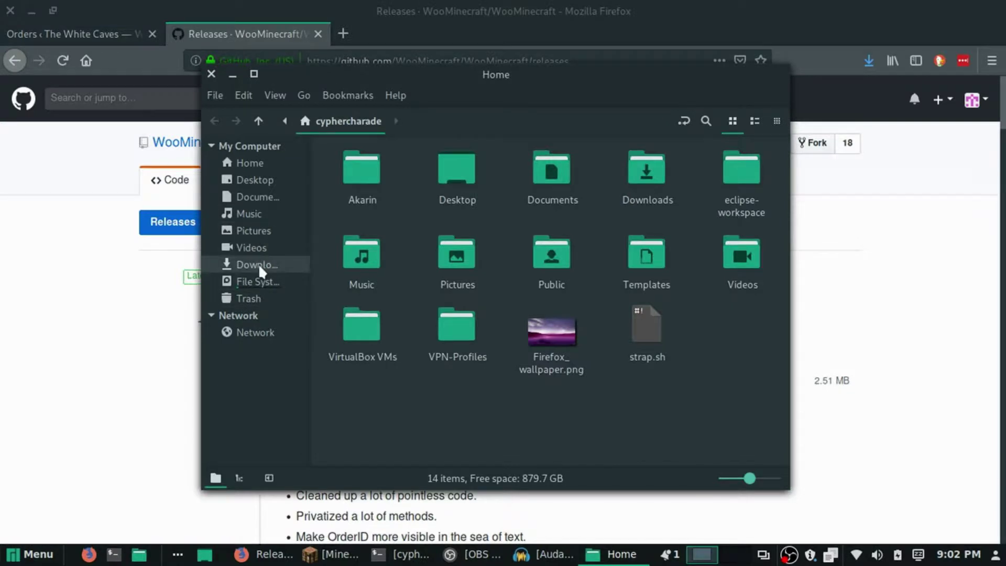
Extract WooMinecraft-1.1.2.zip in Downloads and open the extracted folder.
click(257, 265)
click(376, 181)
right_click(378, 181)
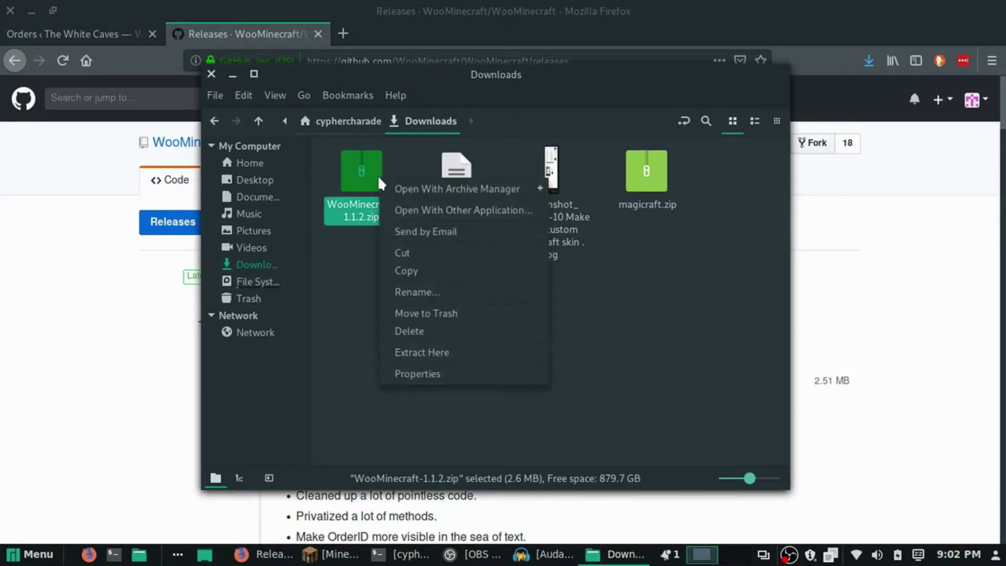
click(443, 354)
click(397, 246)
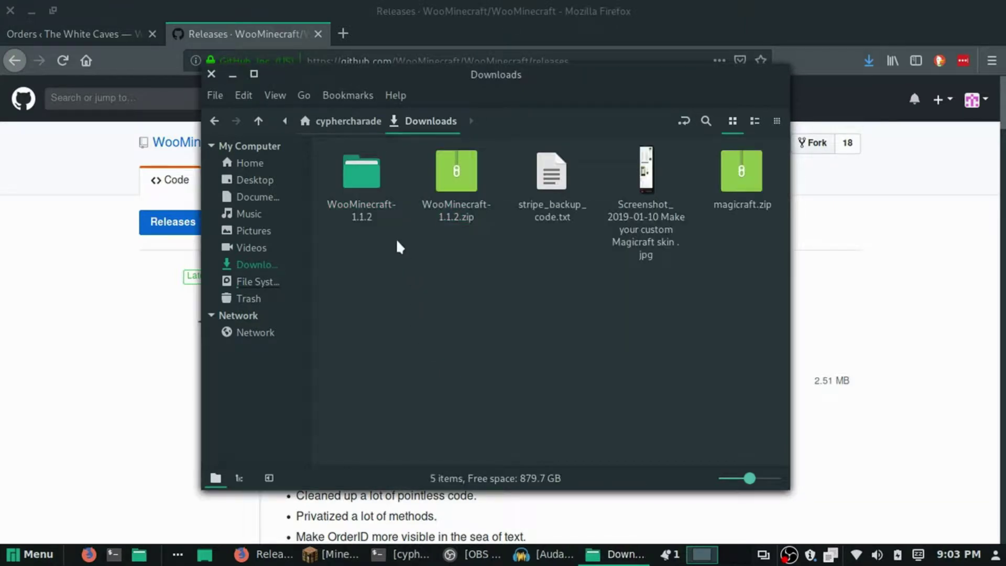
double_click(354, 168)
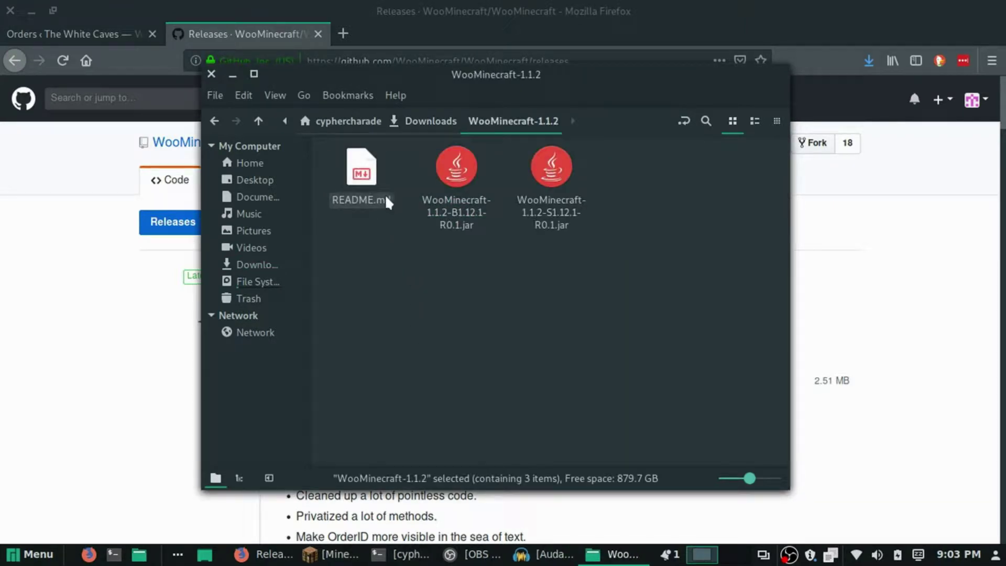
Select the S1.12.1 jar in the extracted WooMinecraft-1.1.2 folder.
drag(421, 281, 663, 151)
click(608, 283)
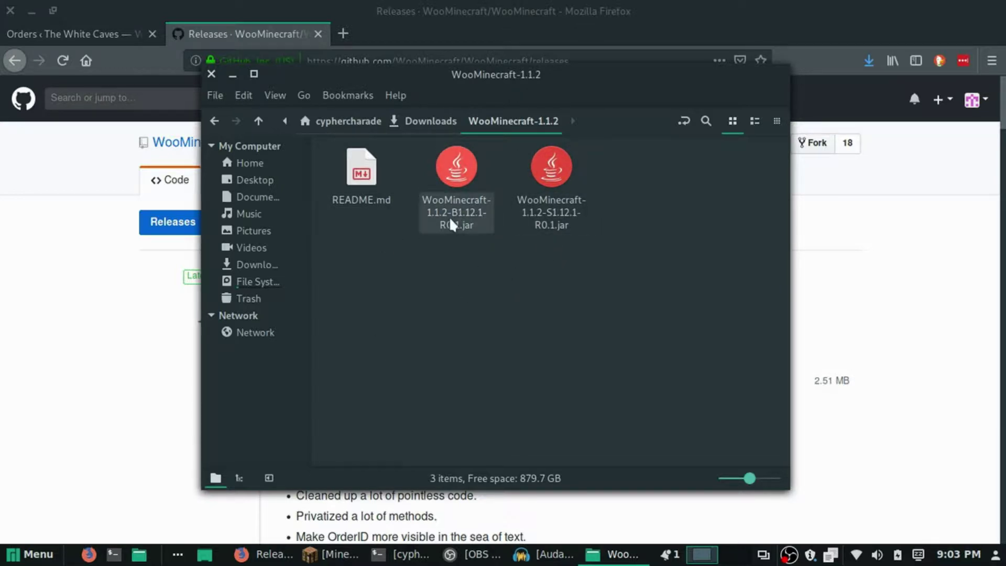
drag(591, 247, 508, 162)
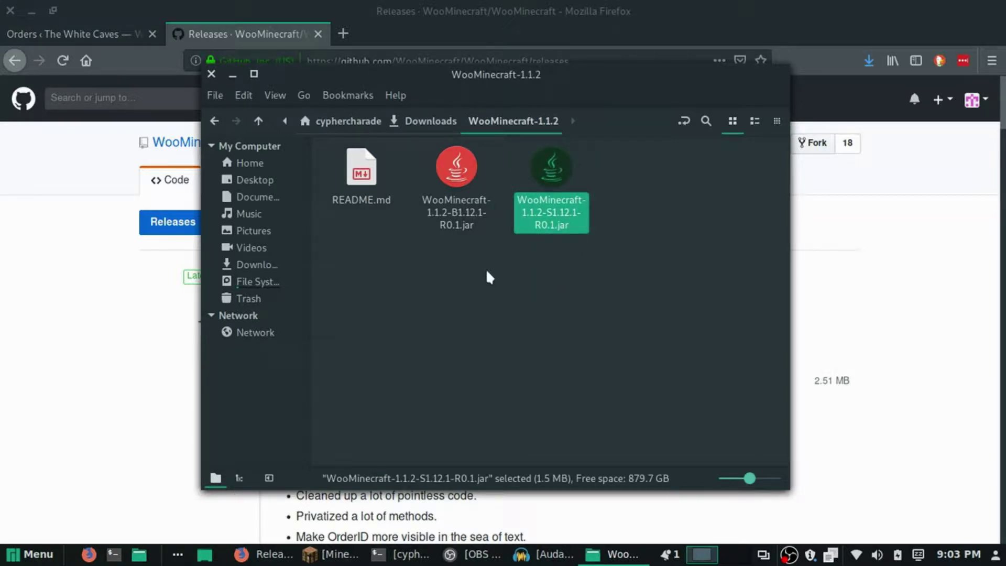
drag(511, 67, 375, 57)
Open Desktop/Minecrfat Server Updated/plugins in a second file window.
right_click(119, 177)
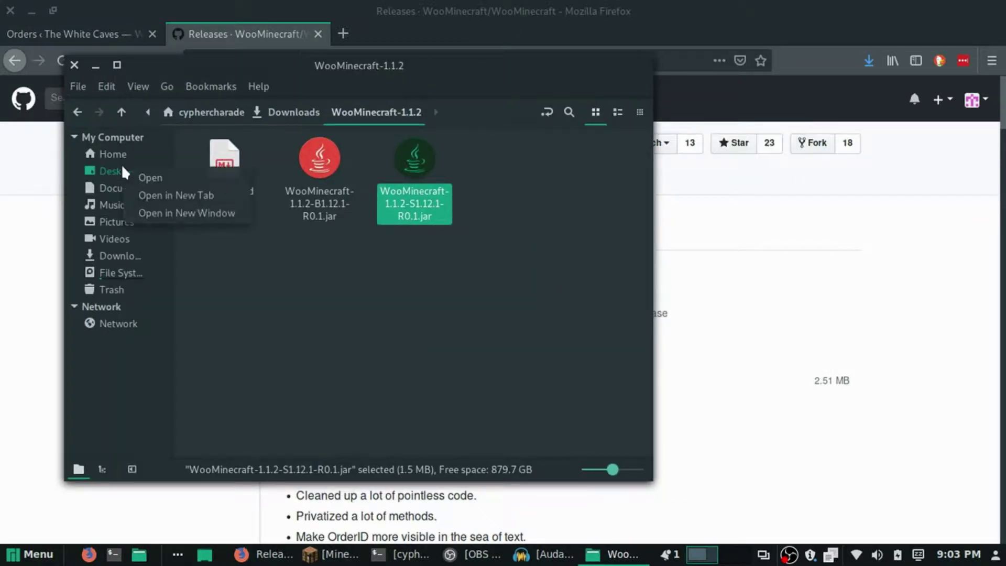
click(205, 213)
drag(435, 73, 607, 68)
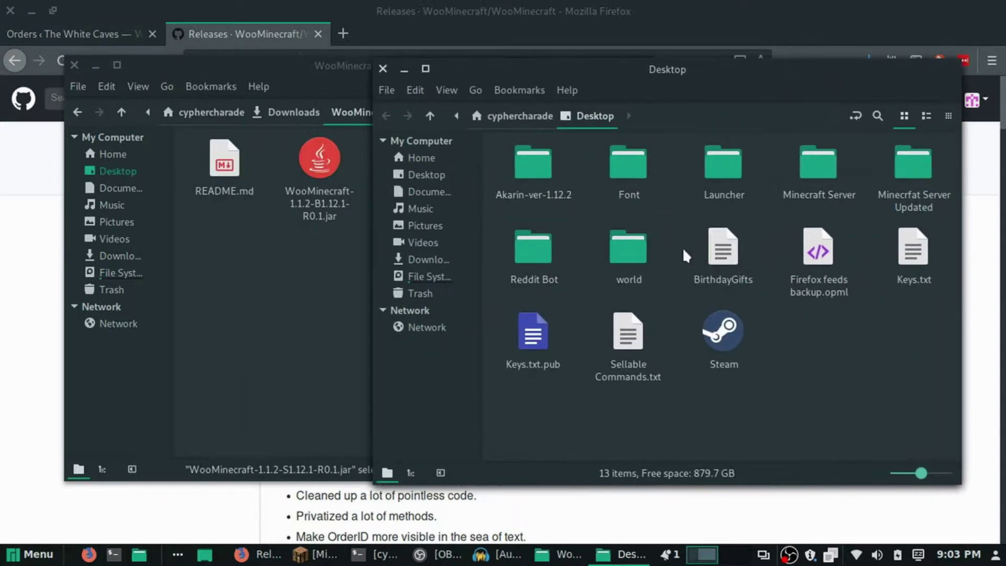
double_click(925, 171)
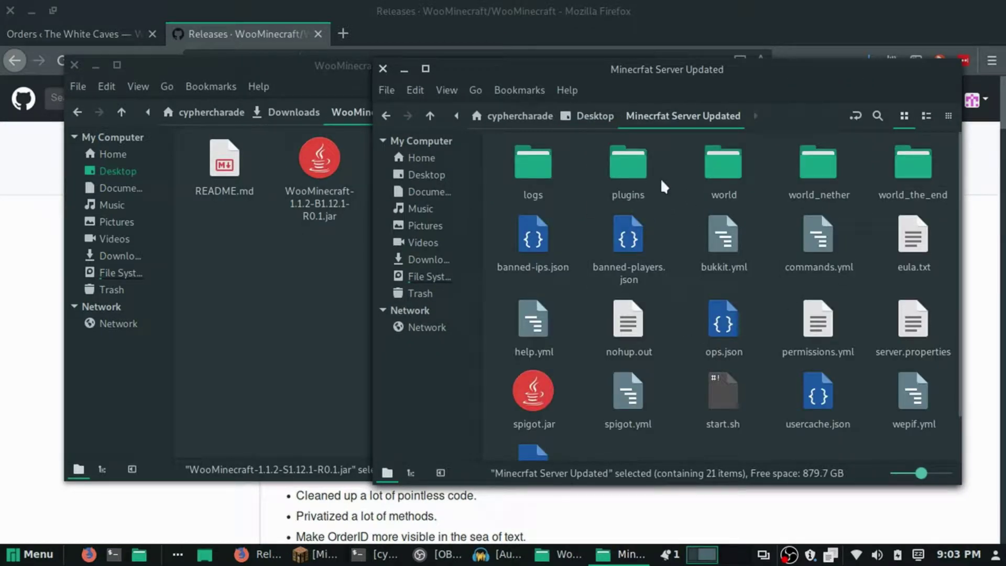
double_click(637, 160)
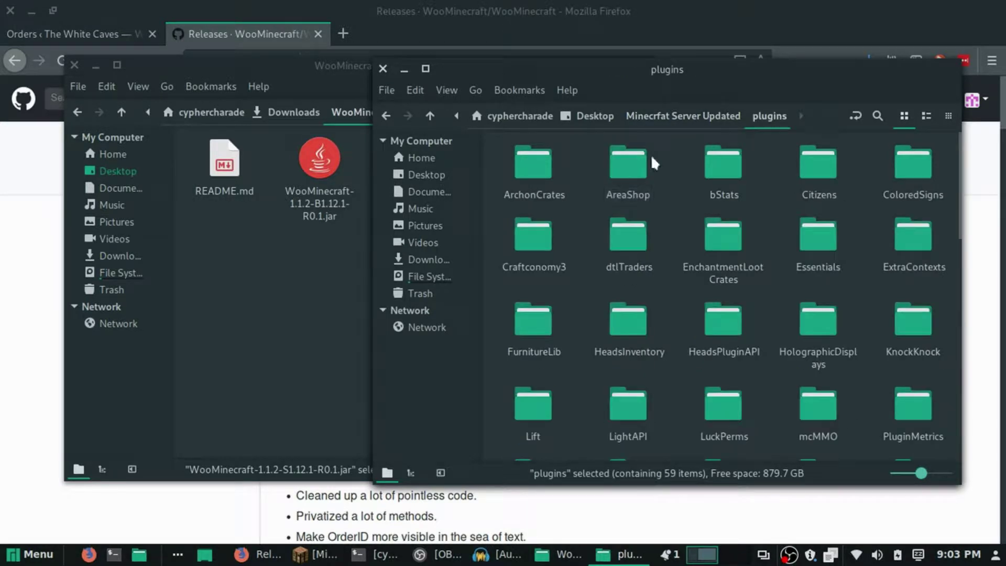
Copy the S1.12.1 jar into the plugins folder and close the extracted folder window.
click(350, 77)
drag(391, 190, 771, 154)
scroll(771, 267, down, 3)
click(312, 303)
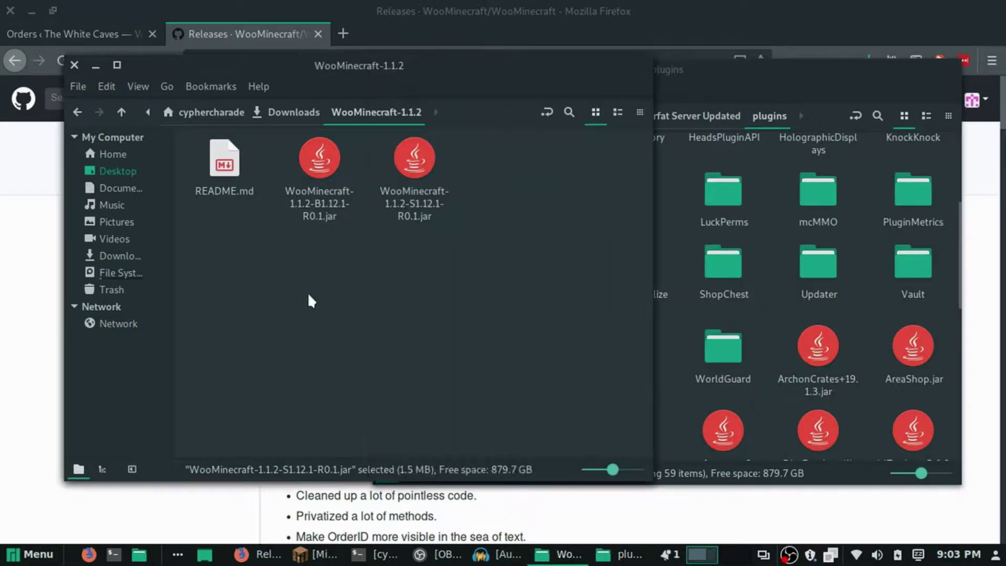
click(75, 64)
drag(486, 69, 430, 69)
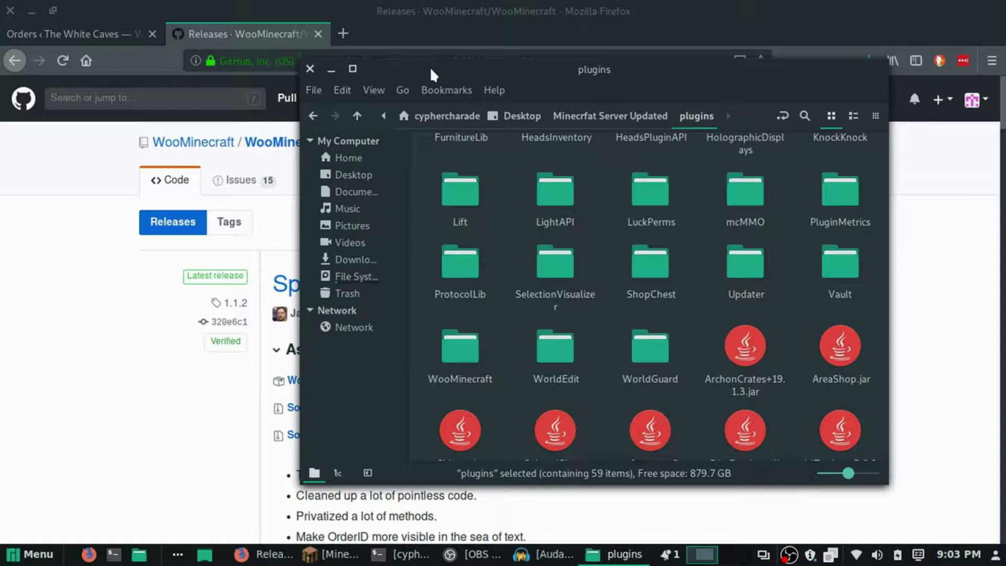
Shut down the Minecraft server with the 'stop' console command and minimize the terminal.
click(401, 554)
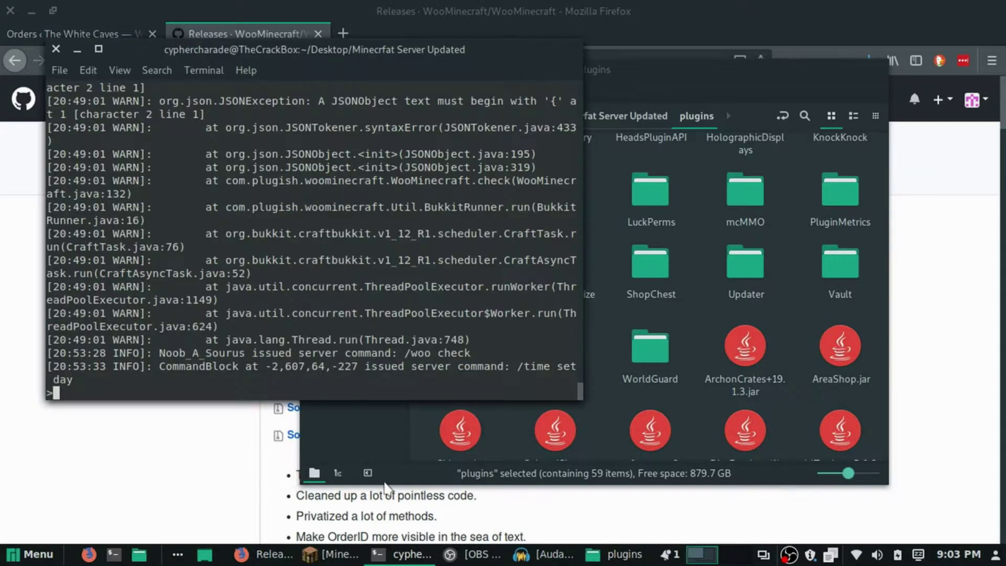
text(stop)
key(Return)
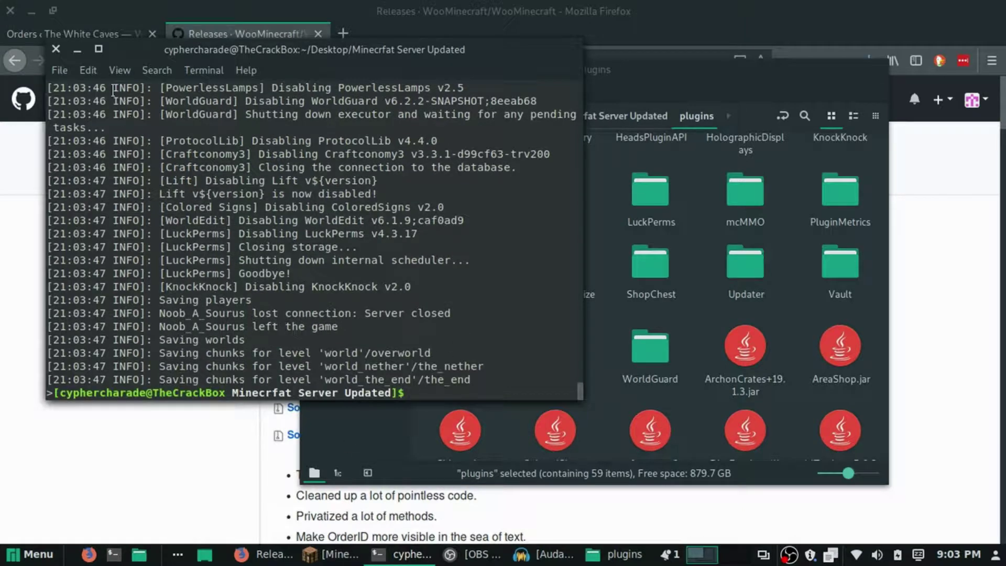
click(77, 49)
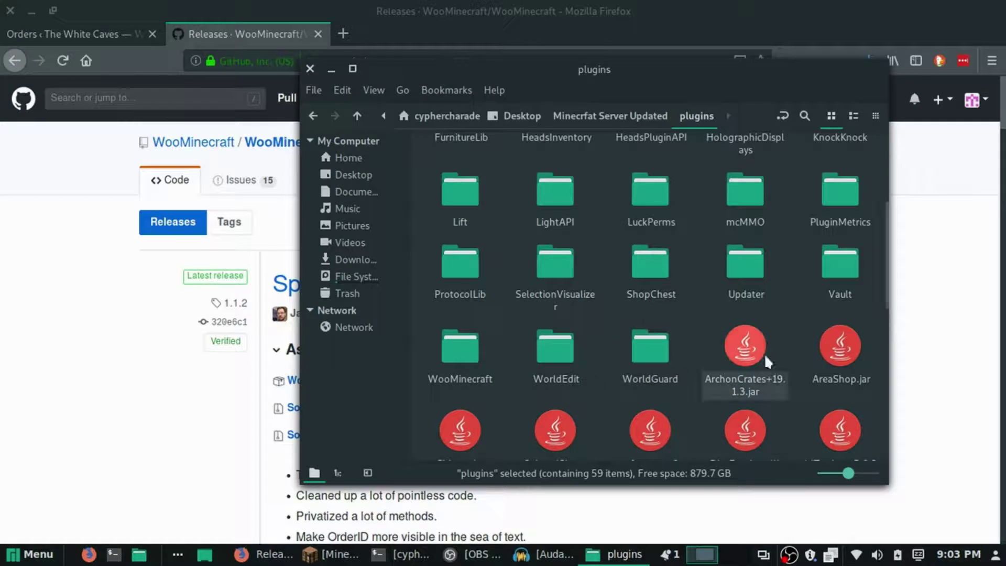
Look over WooMinecraft's lang/en.yml file, then close it.
double_click(469, 355)
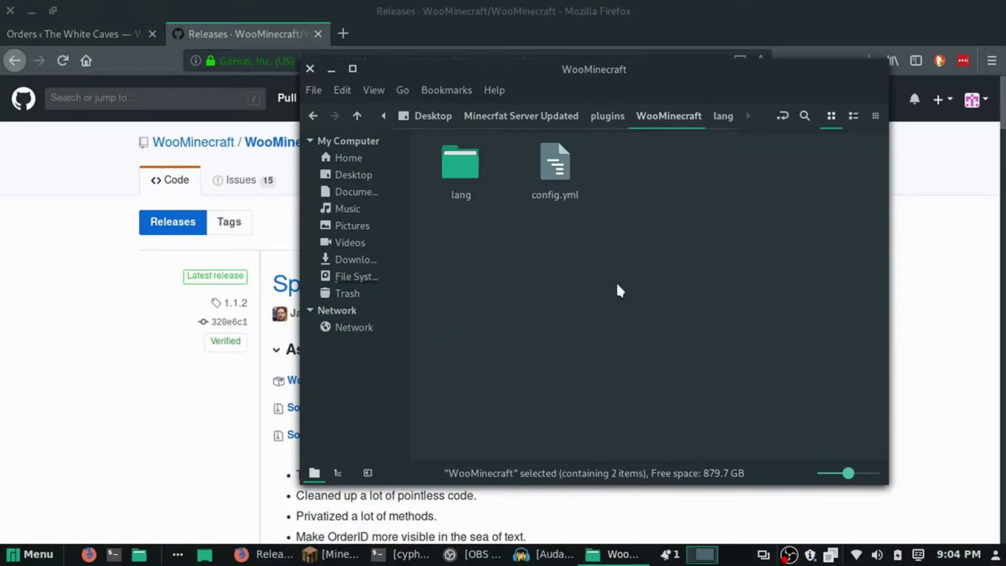
drag(558, 163, 449, 172)
double_click(451, 167)
double_click(461, 175)
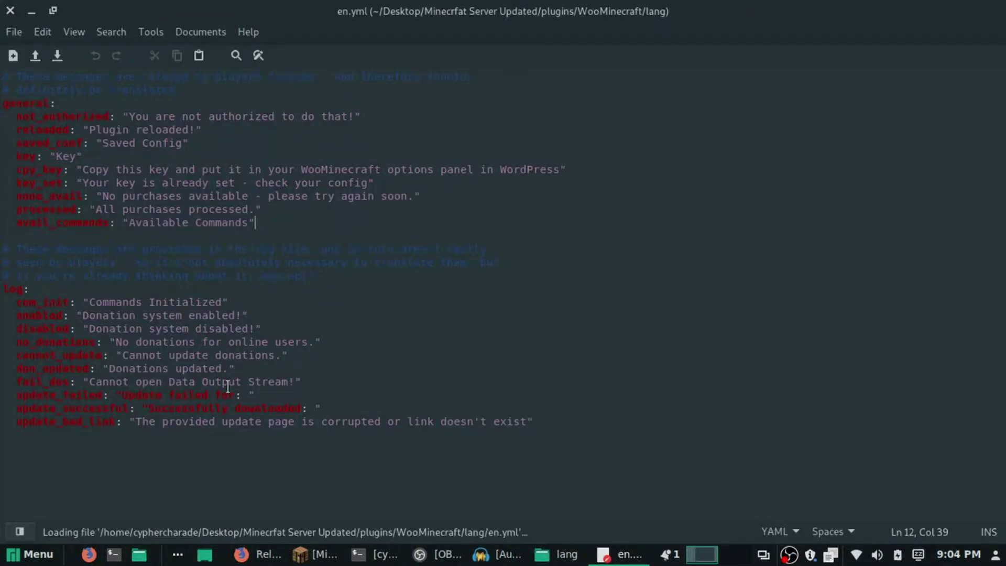
click(10, 10)
Open WooMinecraft's config.yml in the text editor.
click(606, 116)
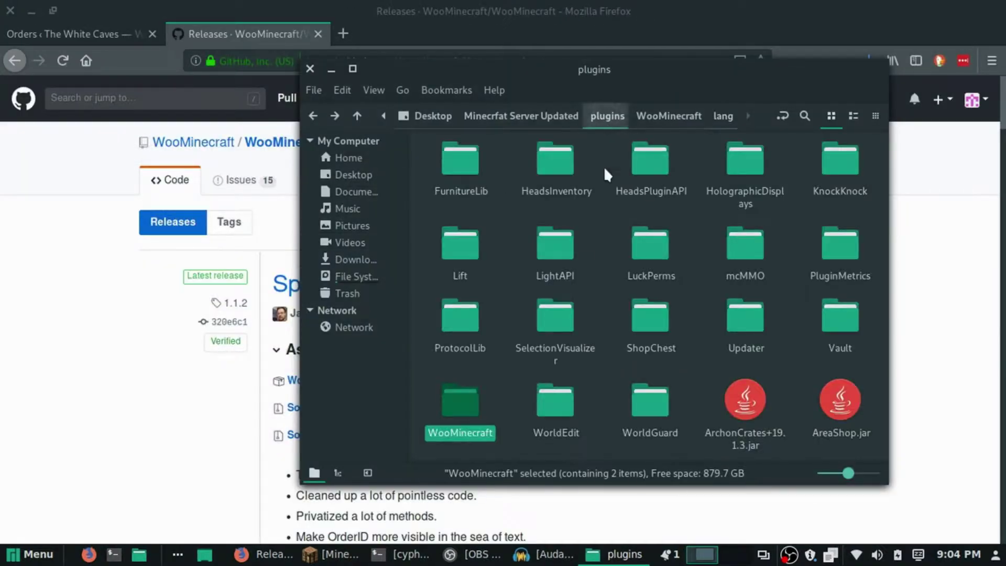
click(681, 118)
click(558, 165)
double_click(559, 162)
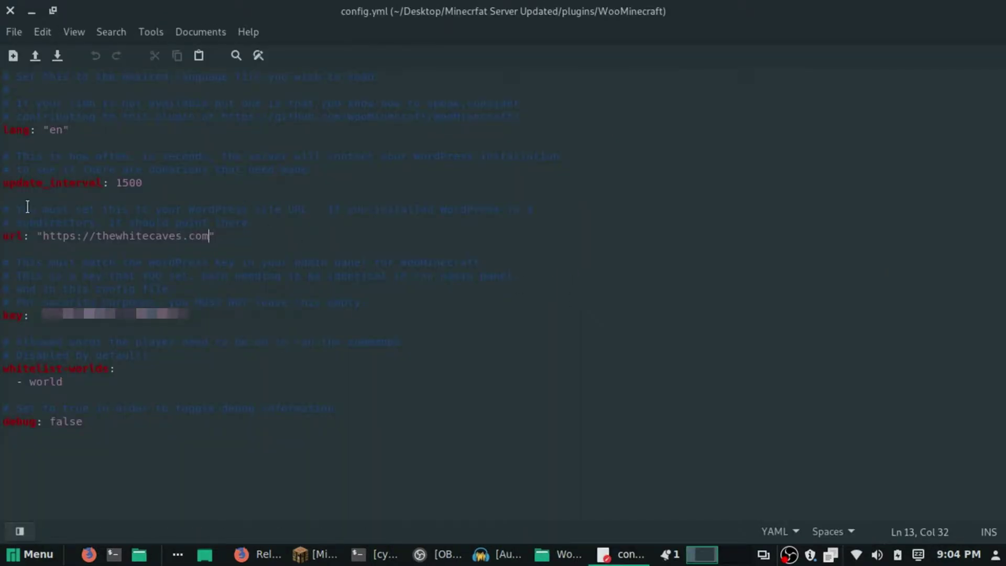
drag(4, 233, 31, 235)
drag(7, 315, 23, 316)
drag(7, 235, 208, 237)
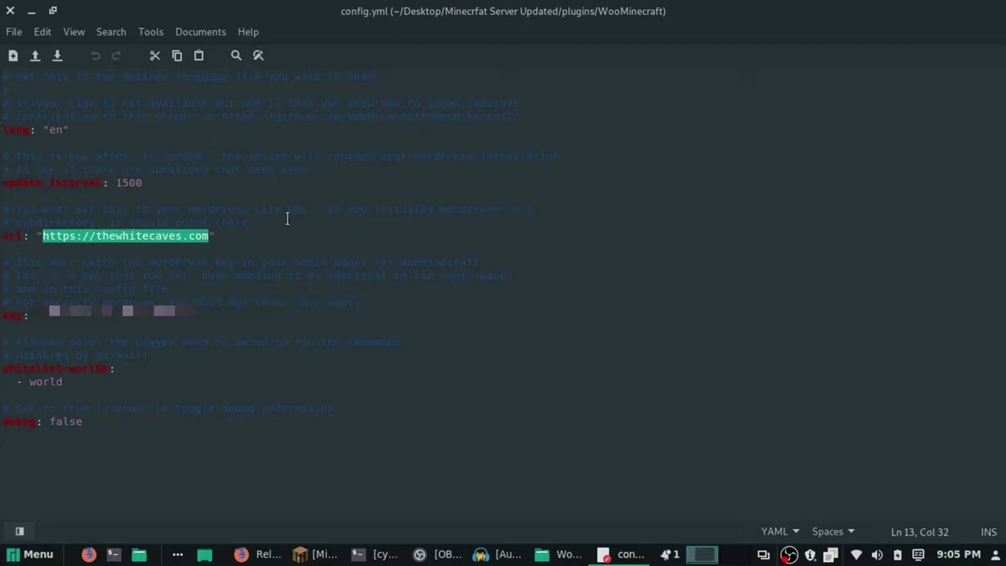
text(https://thewhitecaves.com)
key(Down)
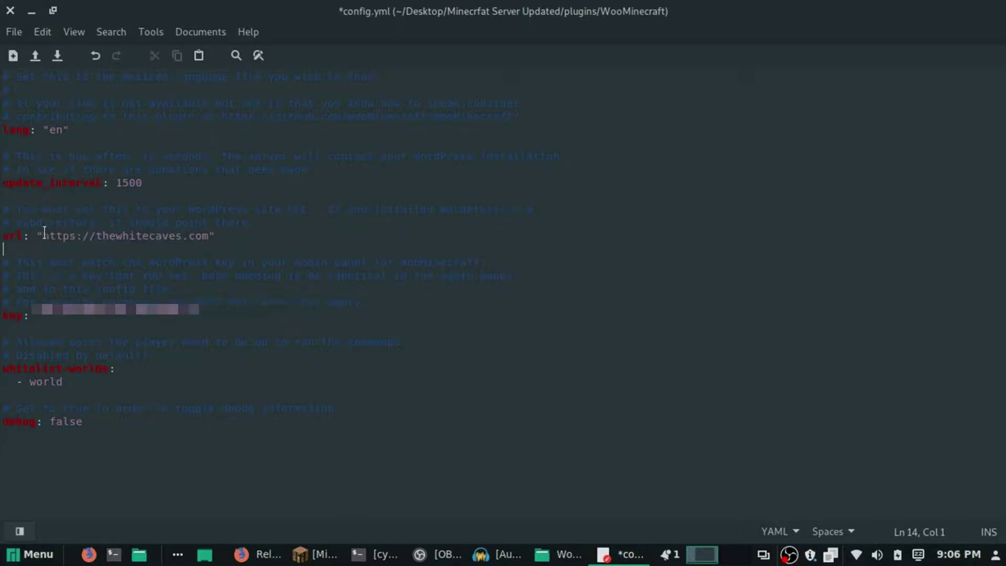
drag(43, 236, 209, 237)
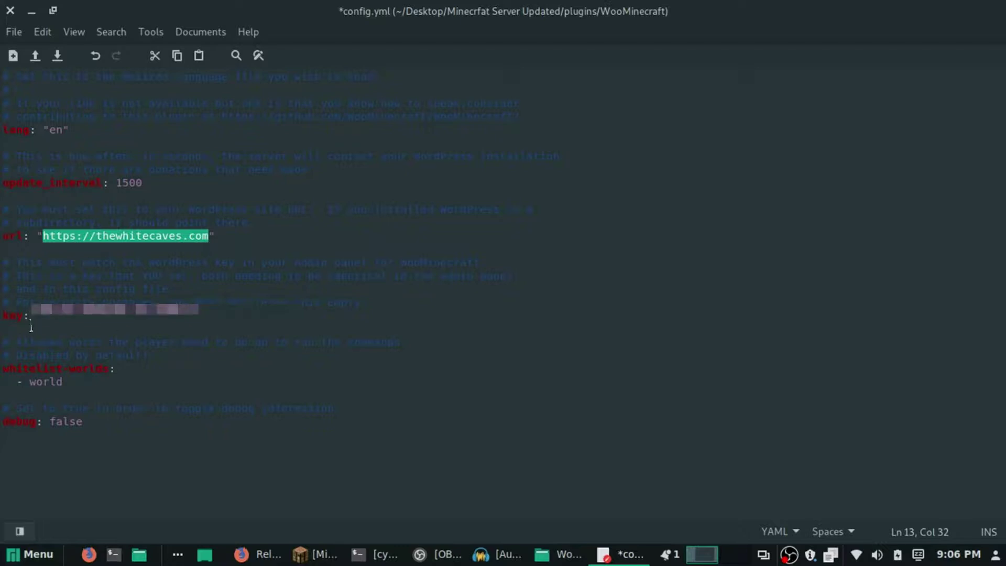
drag(42, 316, 188, 314)
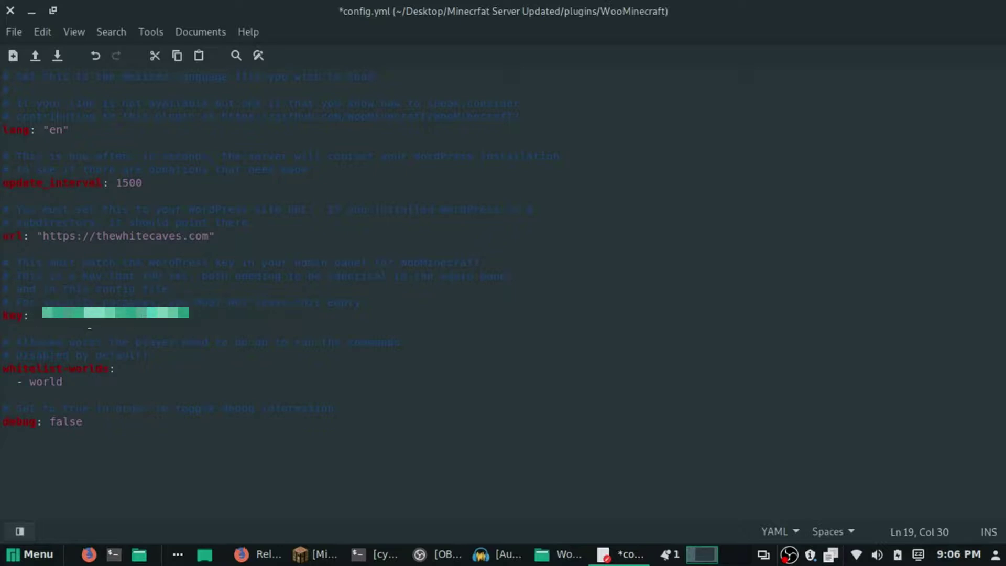
Review the key, the '- world' whitelist entry and the 'debug: false' line in config.yml.
click(122, 328)
drag(42, 315, 189, 314)
click(80, 332)
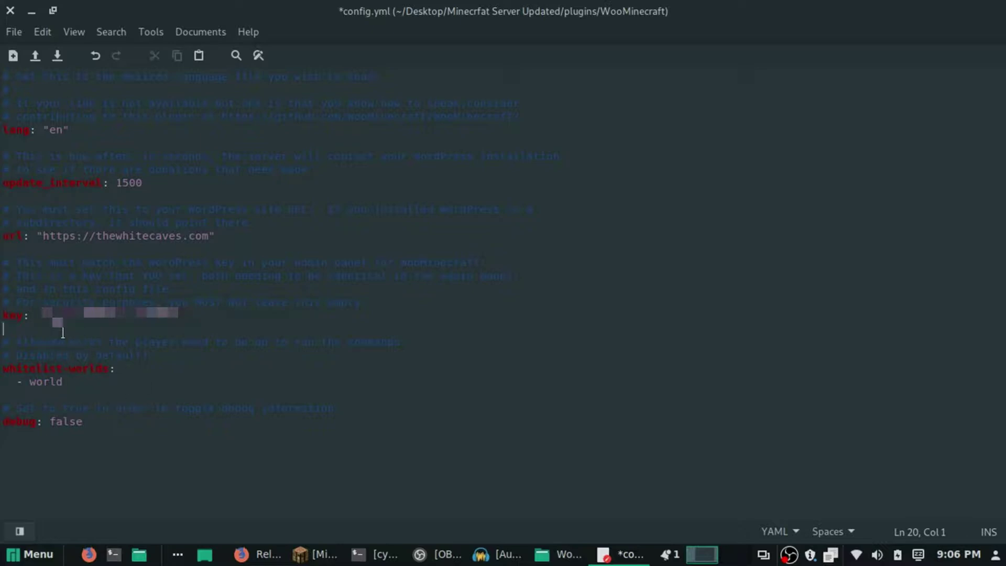
drag(3, 368, 110, 363)
drag(17, 381, 62, 381)
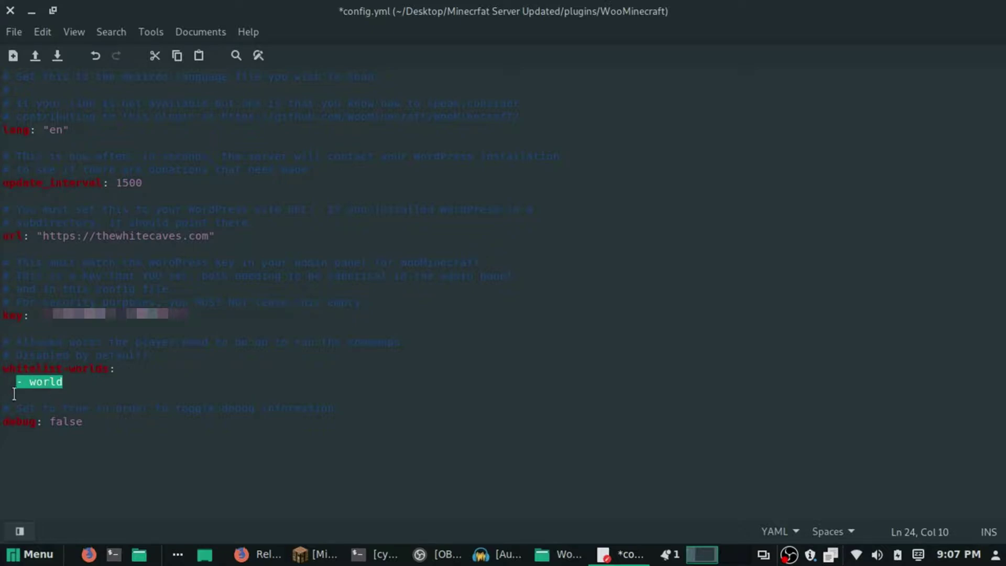
click(42, 384)
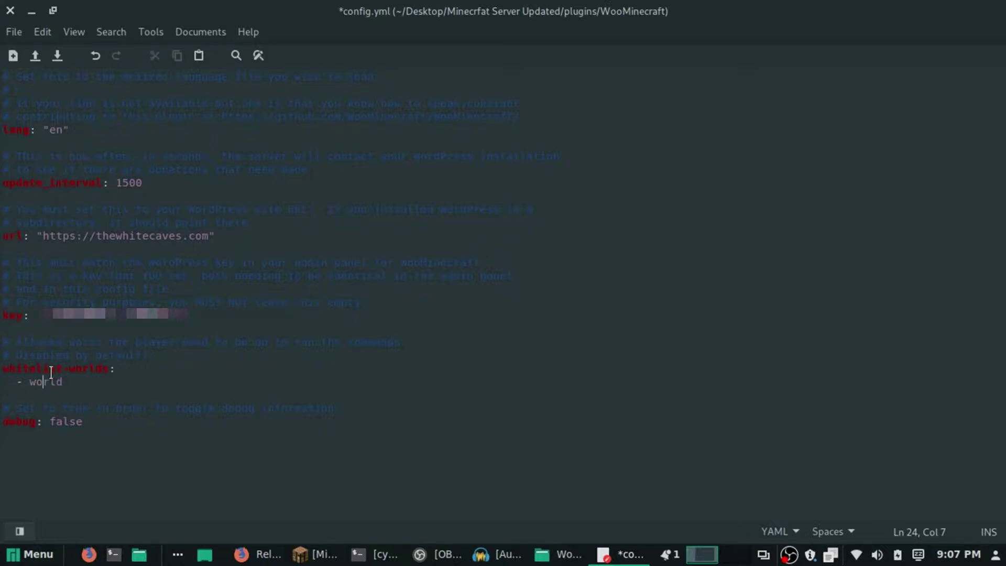
double_click(18, 426)
shift+click(78, 425)
drag(83, 424, 50, 427)
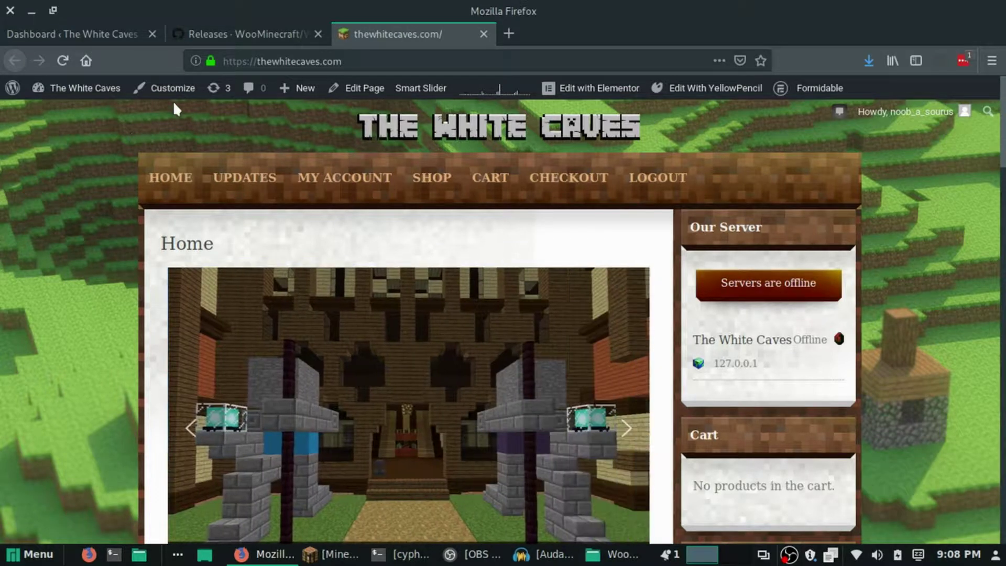
Open WooCommerce Settings from the WordPress admin dashboard.
mouse_move(55, 90)
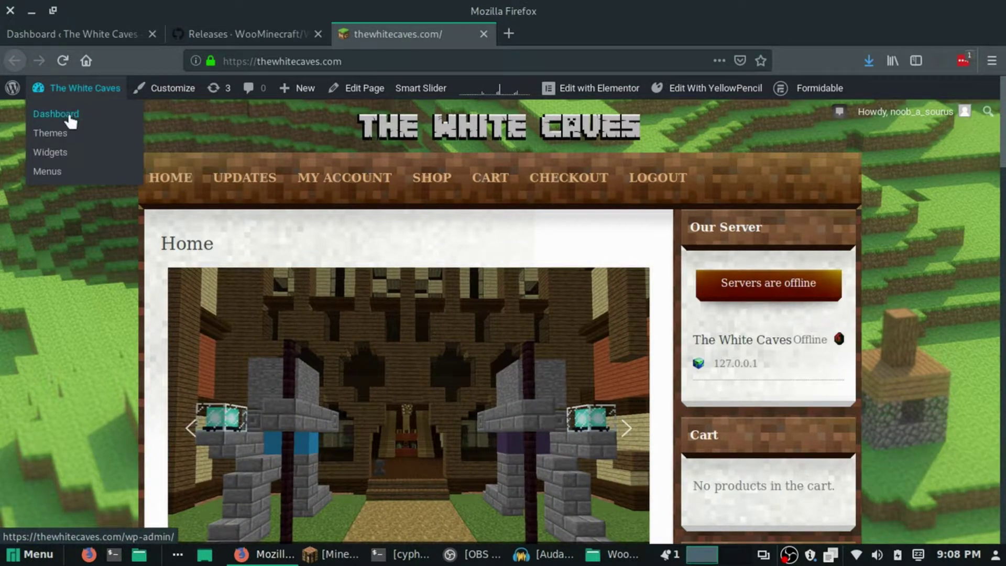
click(69, 114)
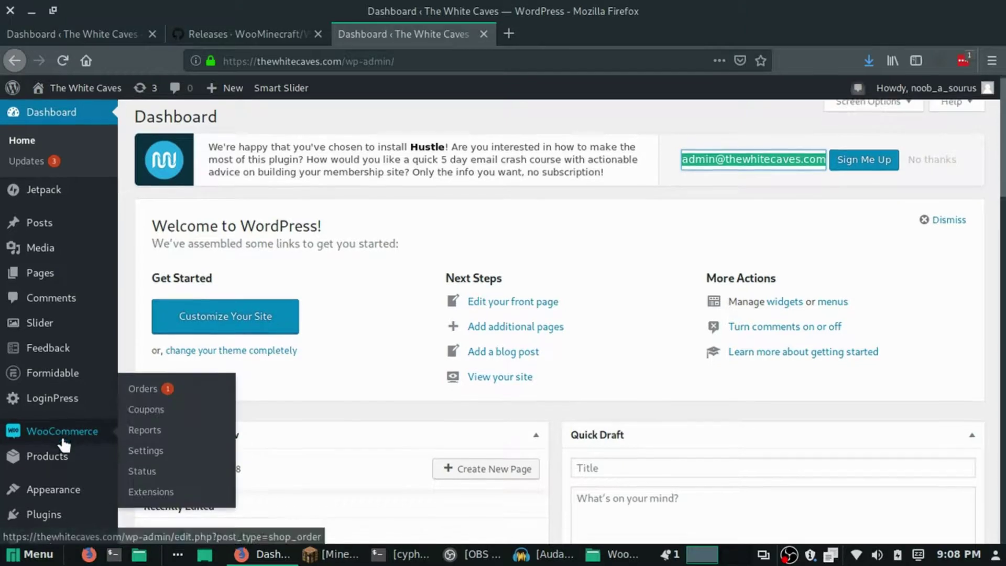
scroll(47, 424, down, 3)
mouse_move(30, 322)
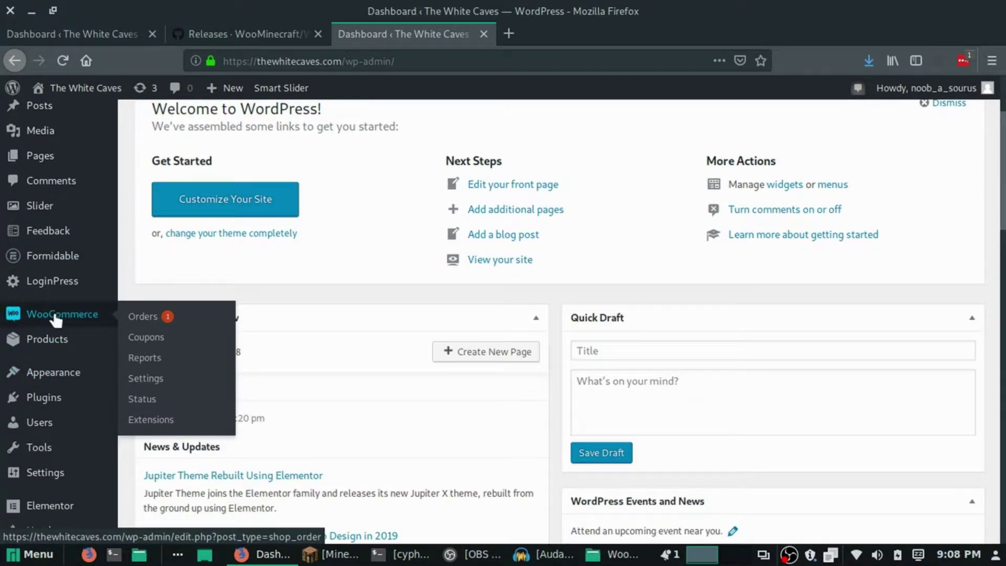
click(146, 379)
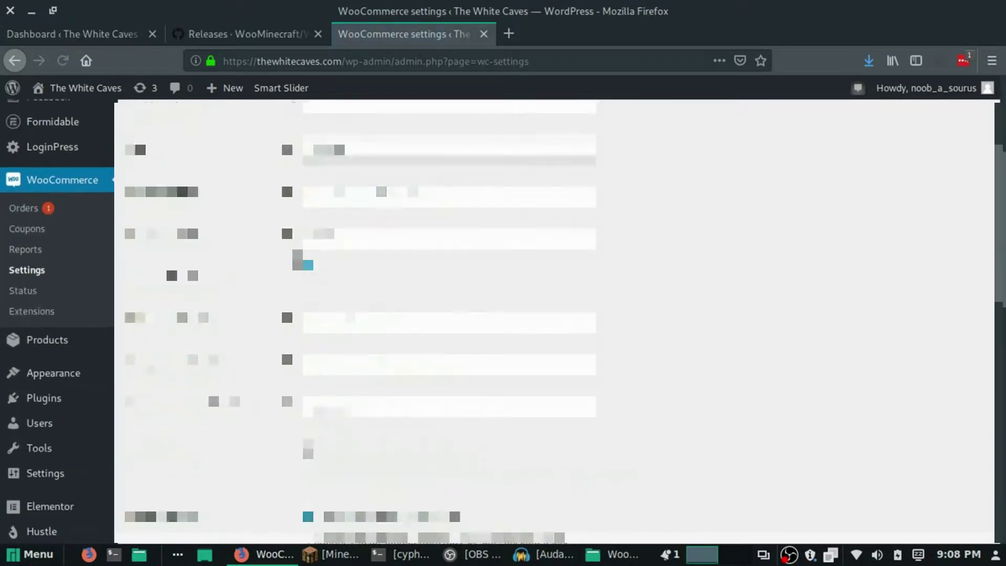
Find WooMinecraft Options and check the server labelled 'world' under Dropdown Label.
scroll(261, 317, down, 10)
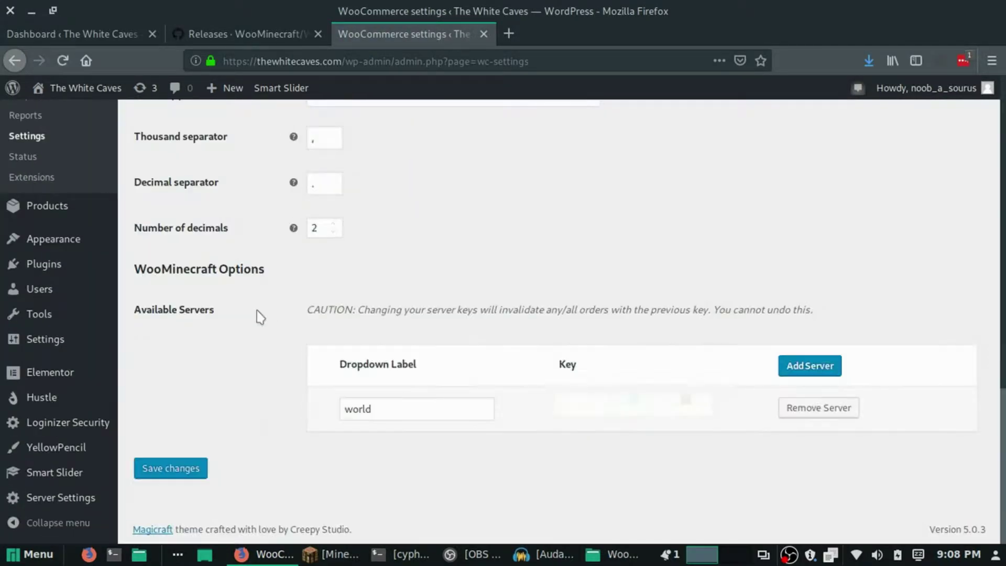
drag(146, 269, 277, 282)
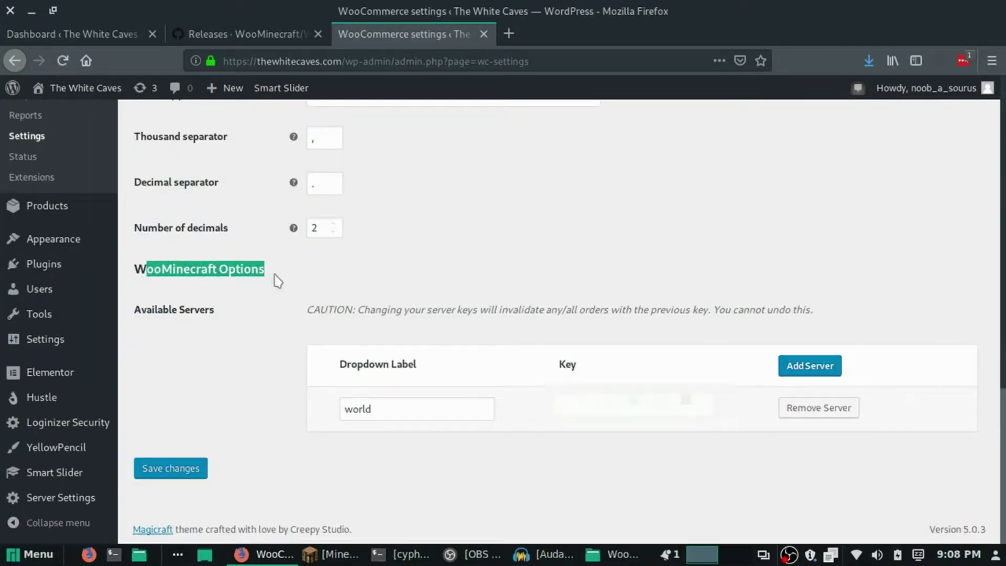
click(278, 281)
drag(373, 398, 427, 362)
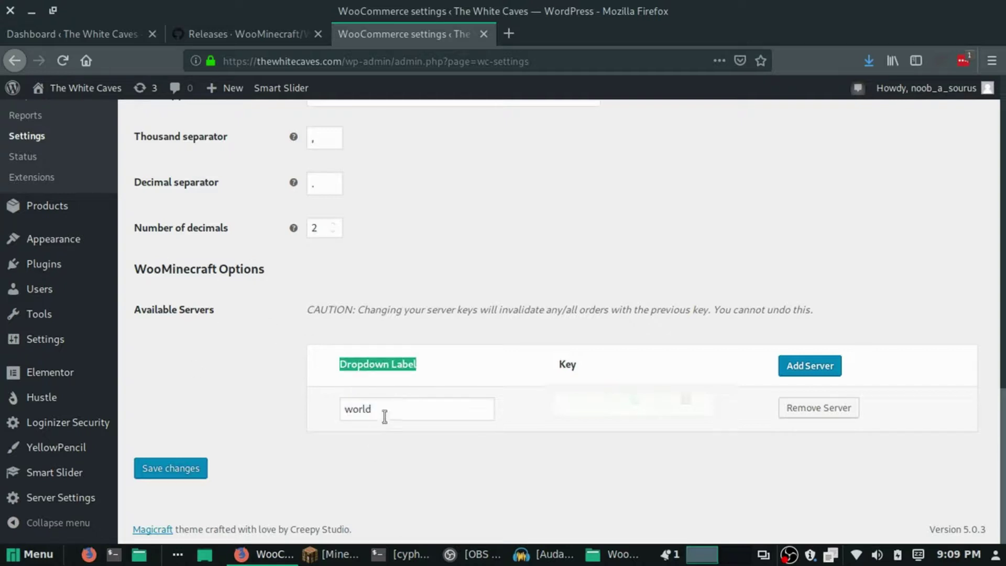
drag(388, 409, 321, 409)
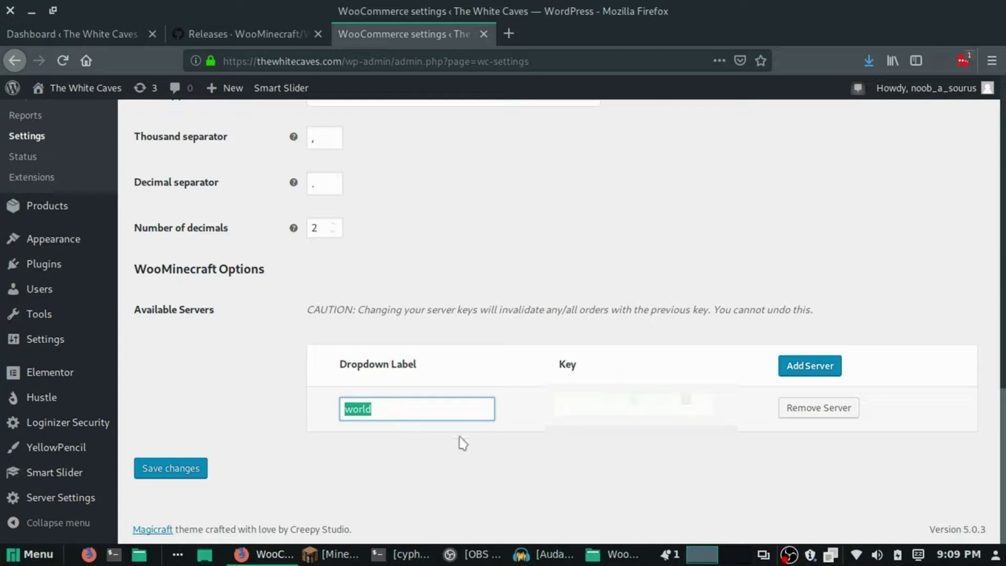
scroll(401, 443, up, 1)
scroll(390, 432, down, 1)
Add two empty server rows, discard them with a reload, and select the world server's key.
click(821, 370)
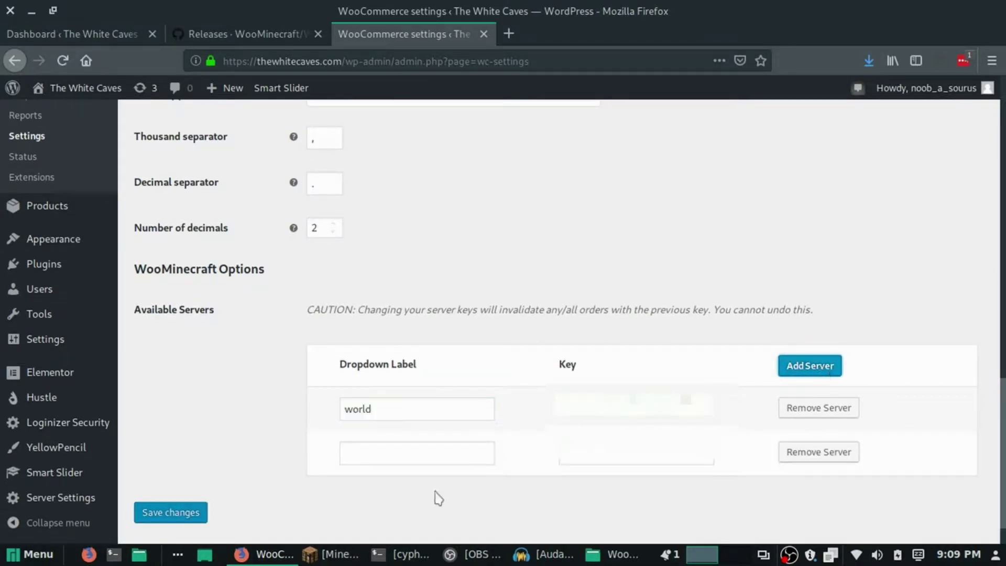
click(406, 447)
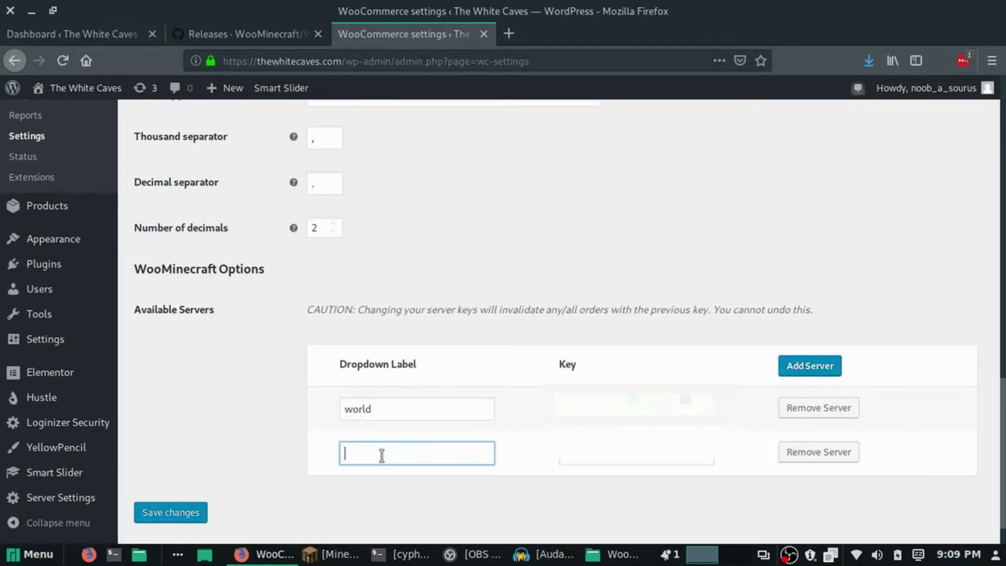
click(791, 368)
scroll(398, 439, down, 2)
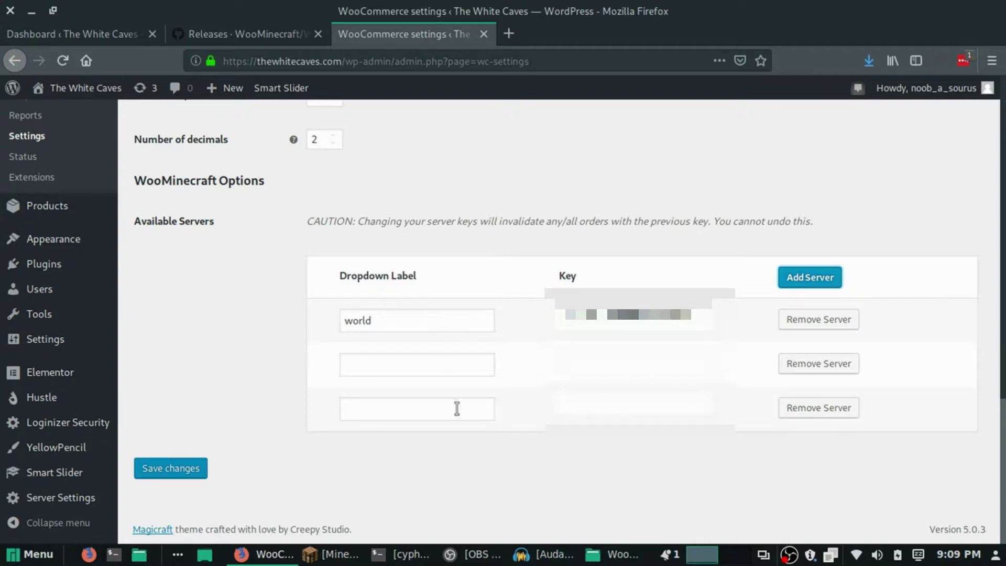
key(F5)
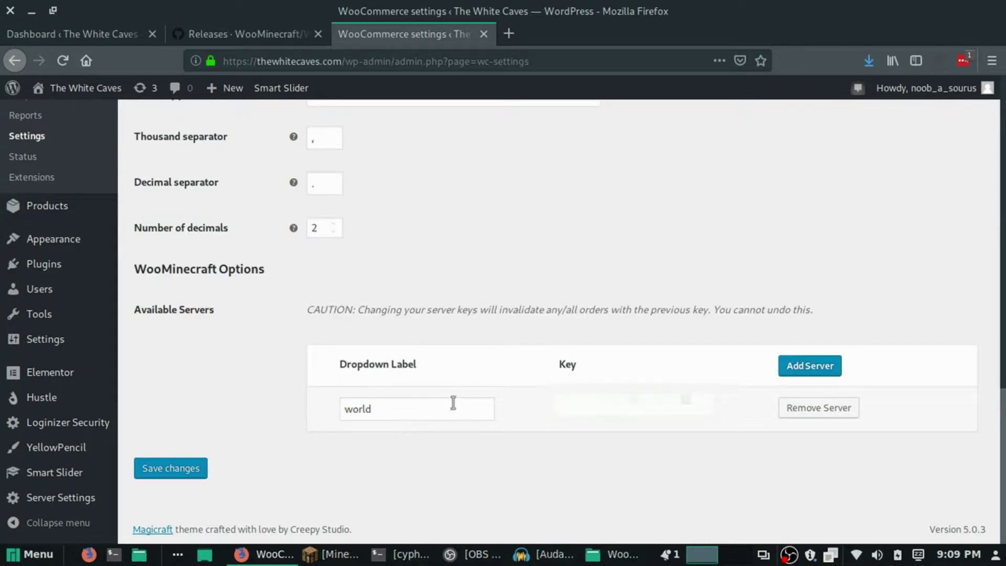
double_click(559, 404)
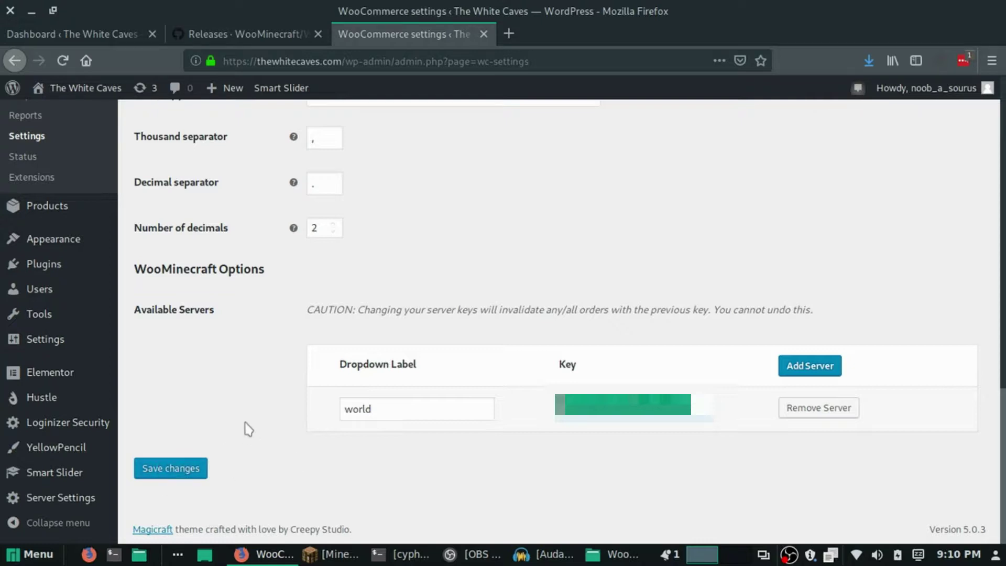
mouse_move(99, 219)
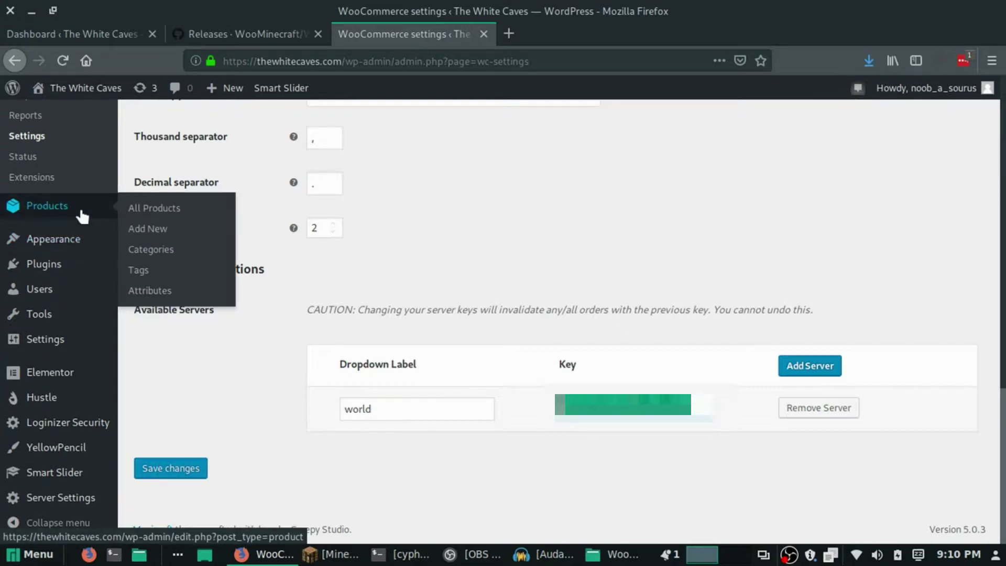
Create a new product titled 'Diamonds x64' with 'Test' as its description.
click(147, 230)
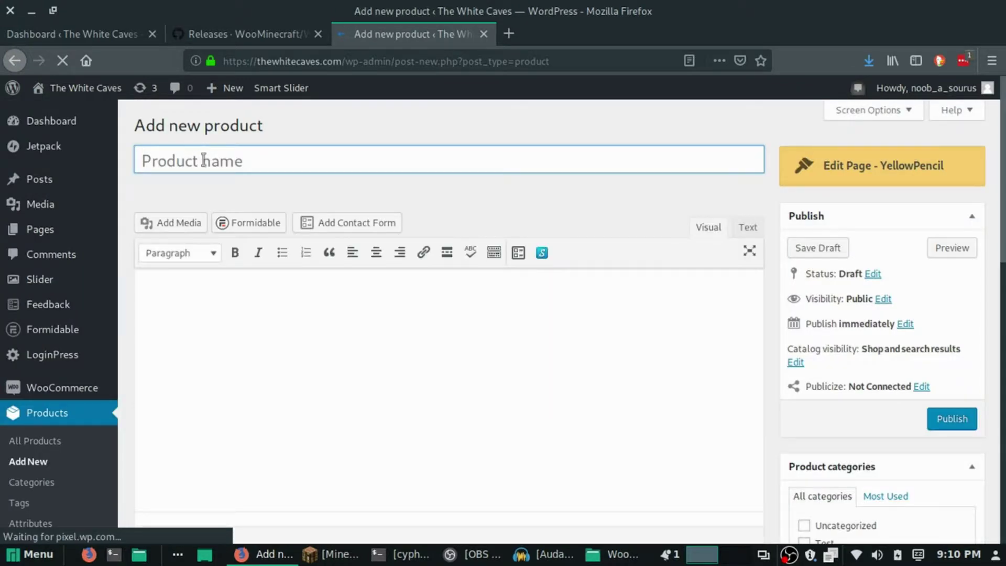
text(Da)
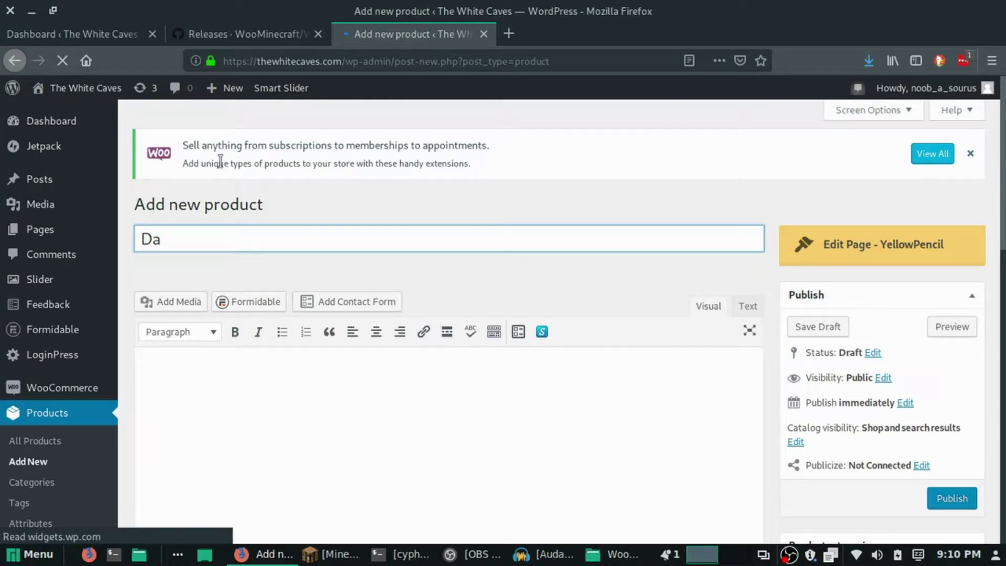
key(BackSpace)
text(iam)
text(ond x)
text(s x64)
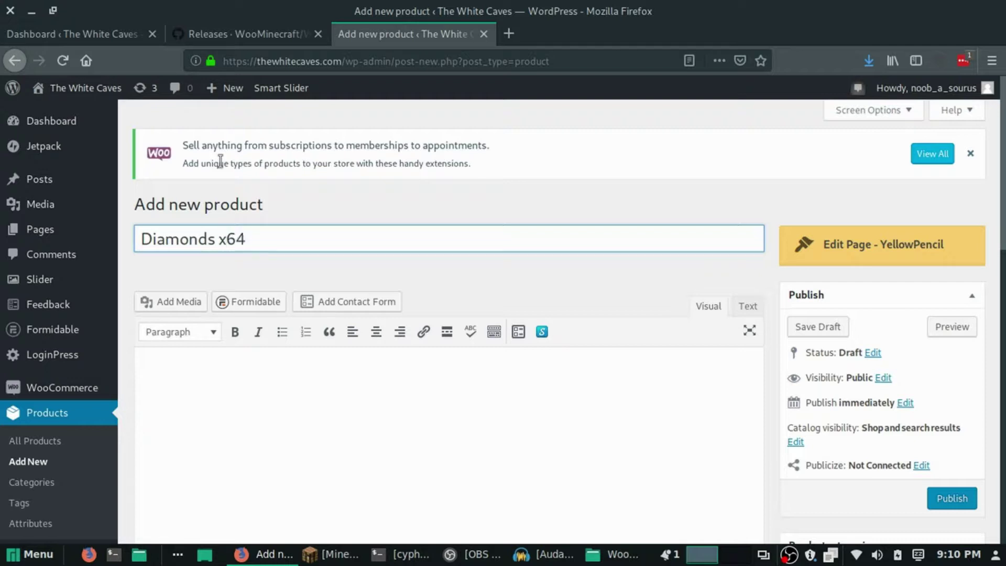
scroll(282, 311, down, 3)
click(282, 311)
text(Test)
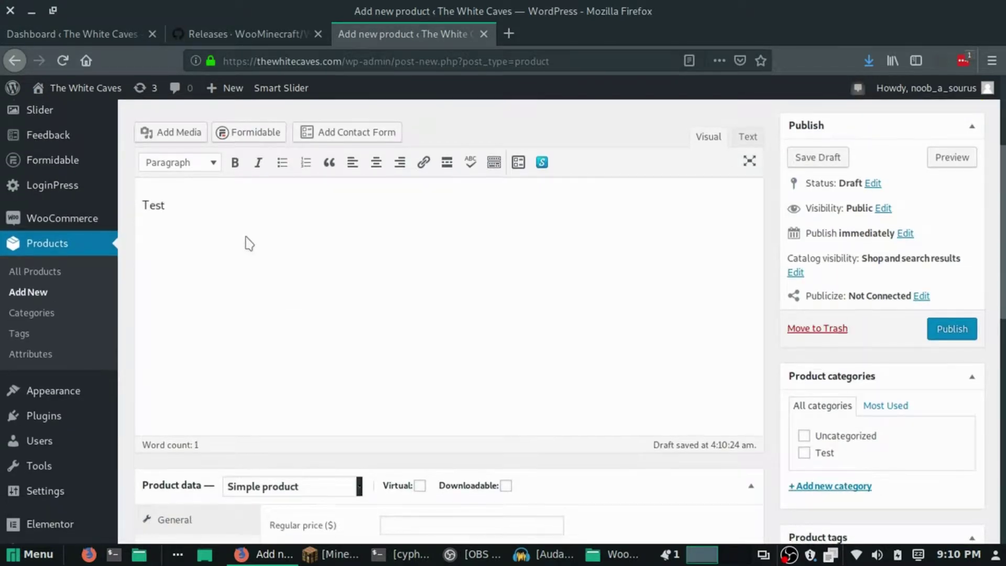
scroll(247, 242, down, 6)
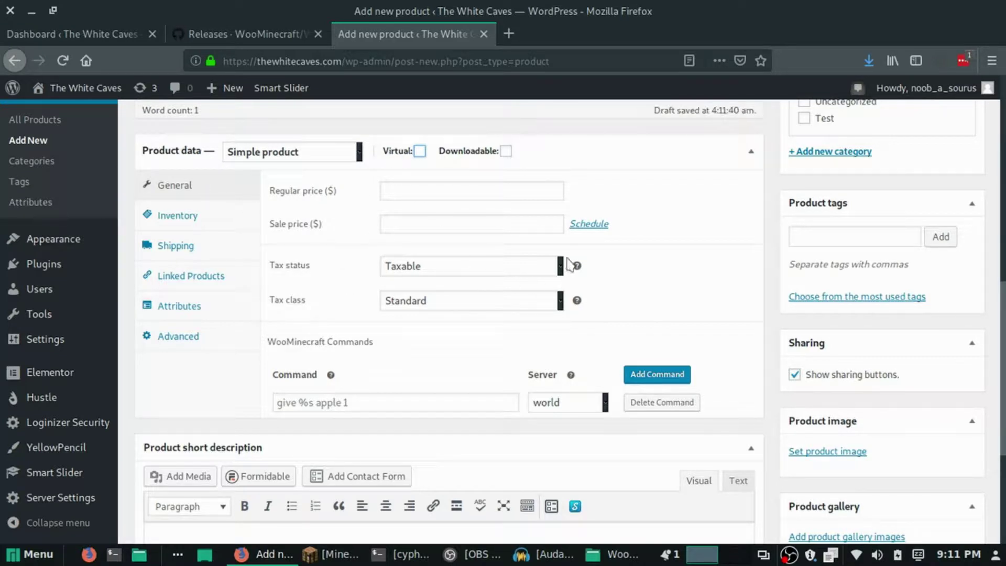
Make Diamonds x64 virtual and downloadable, with regular price 1.00 and sale price .67.
click(420, 152)
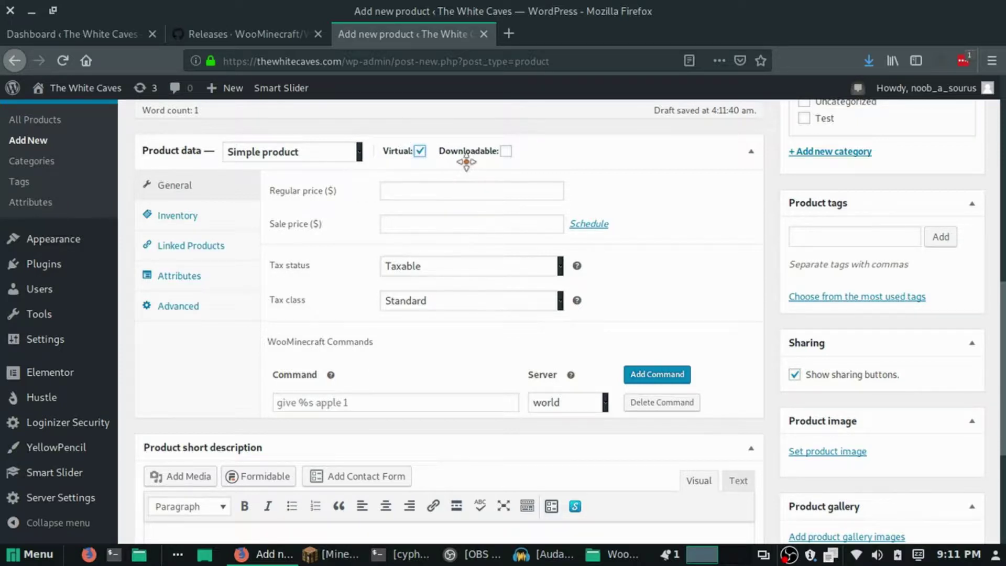
click(505, 151)
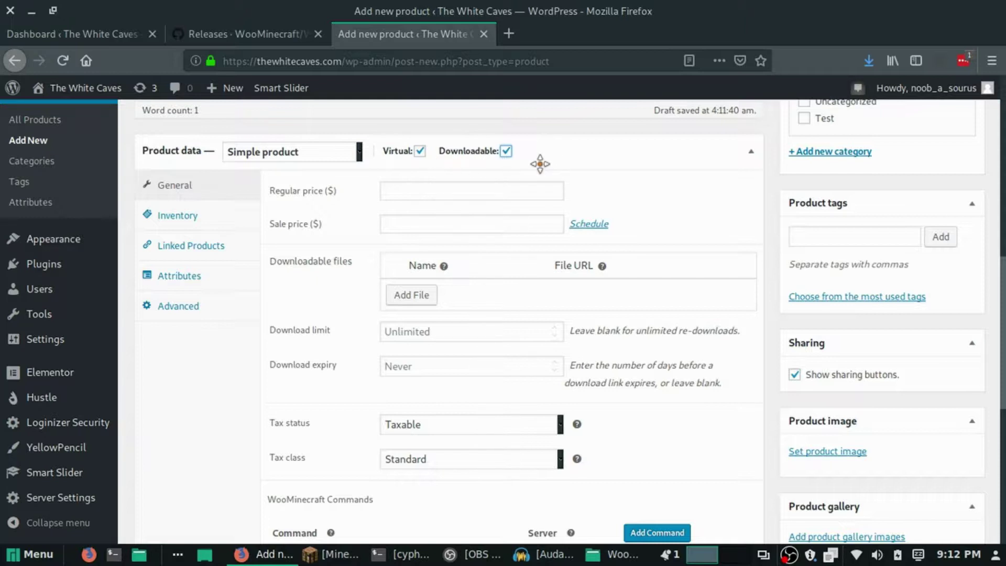
click(439, 192)
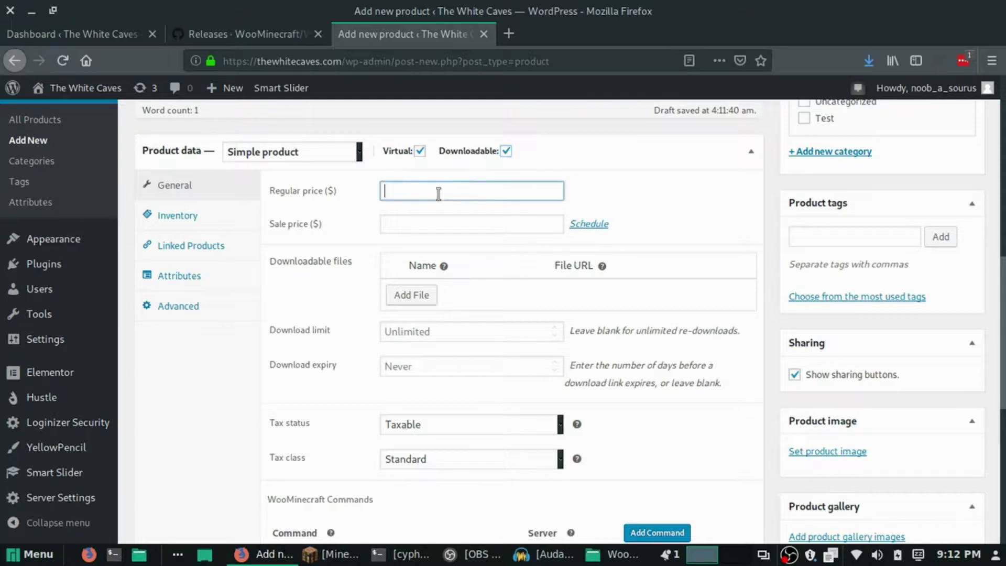
text(1)
click(461, 210)
click(404, 226)
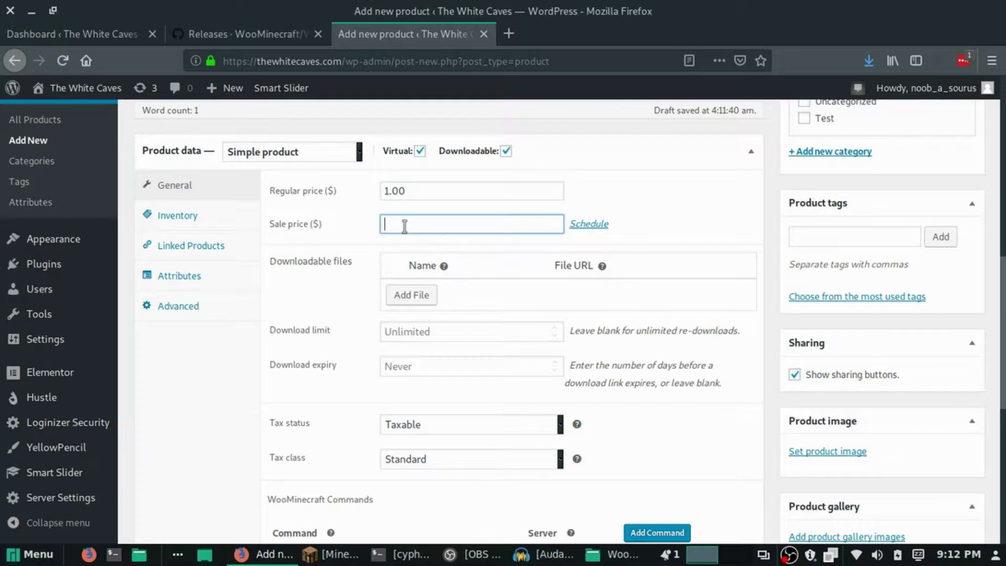
click(404, 226)
click(408, 241)
Set the product's tax status to None and tax class to Zero rate.
scroll(476, 226, up, 1)
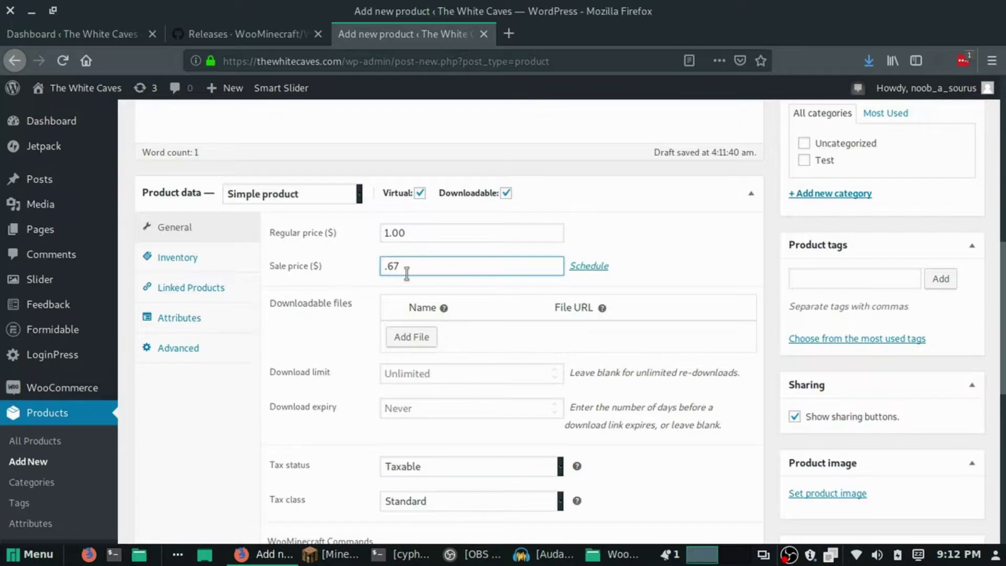
scroll(458, 272, down, 2)
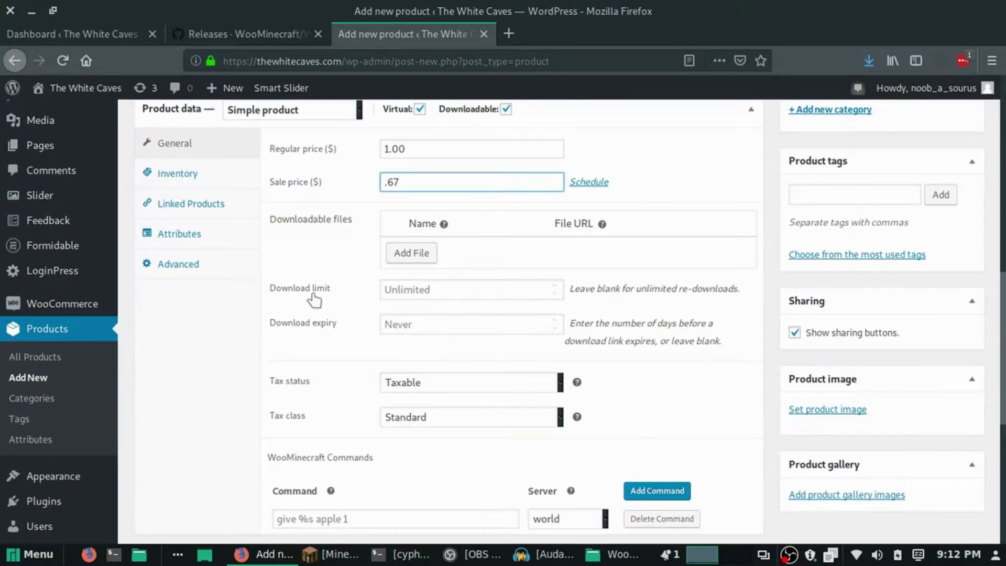
scroll(332, 328, down, 3)
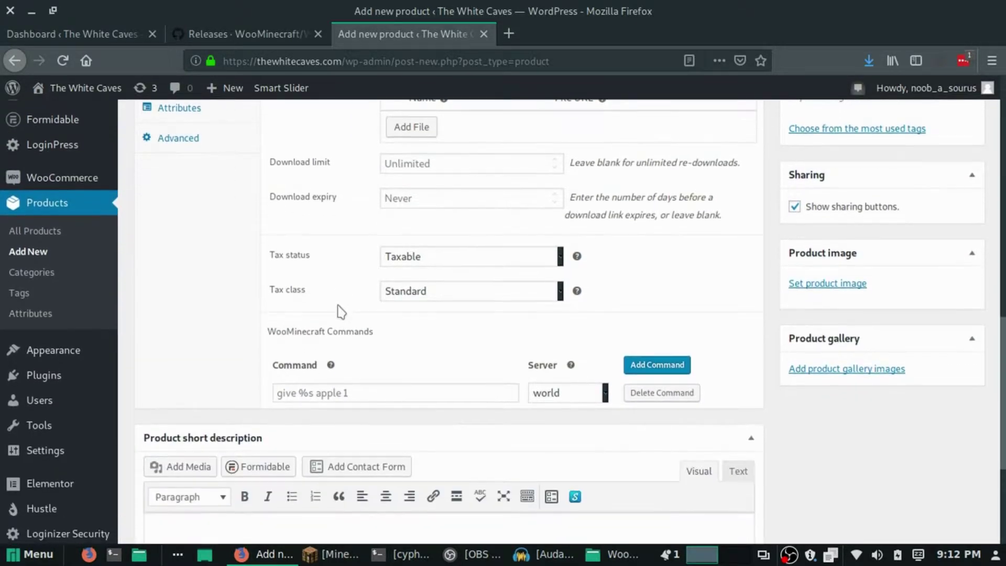
click(415, 267)
click(422, 317)
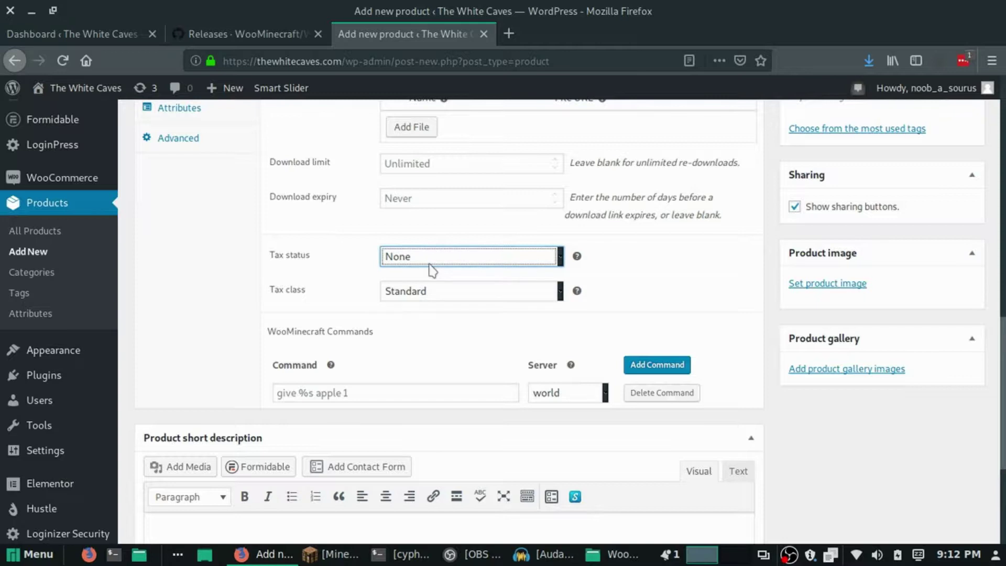
click(427, 293)
click(410, 350)
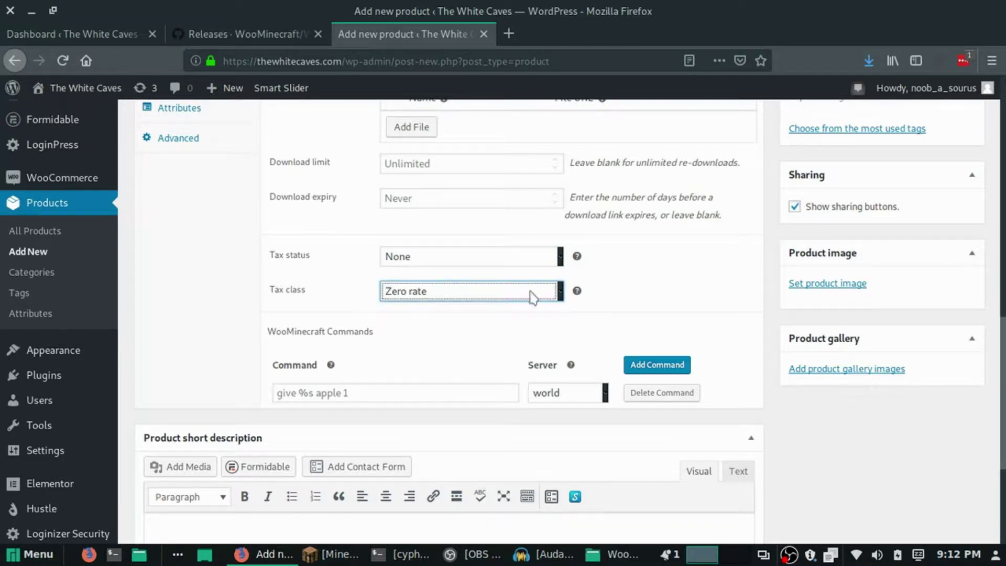
scroll(350, 292, down, 3)
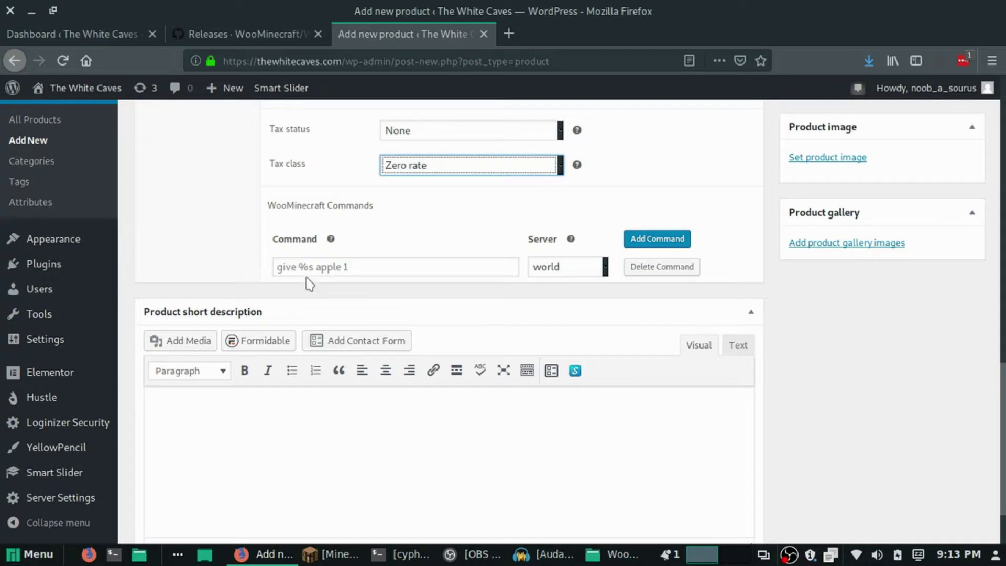
Enter the WooMinecraft command 'give %s 264 64' and assign it to the world server.
click(300, 267)
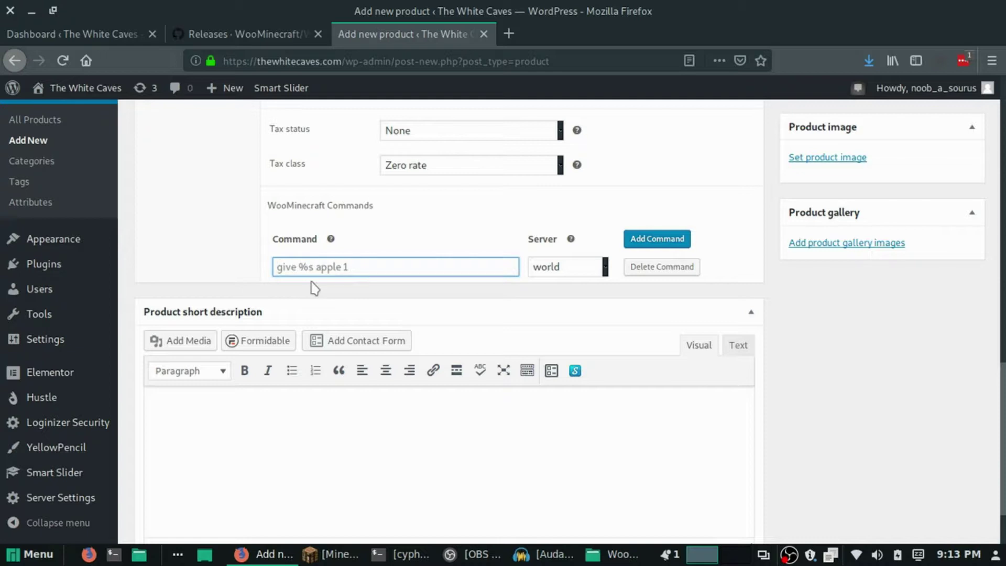
text(give %s 2)
text(64 64)
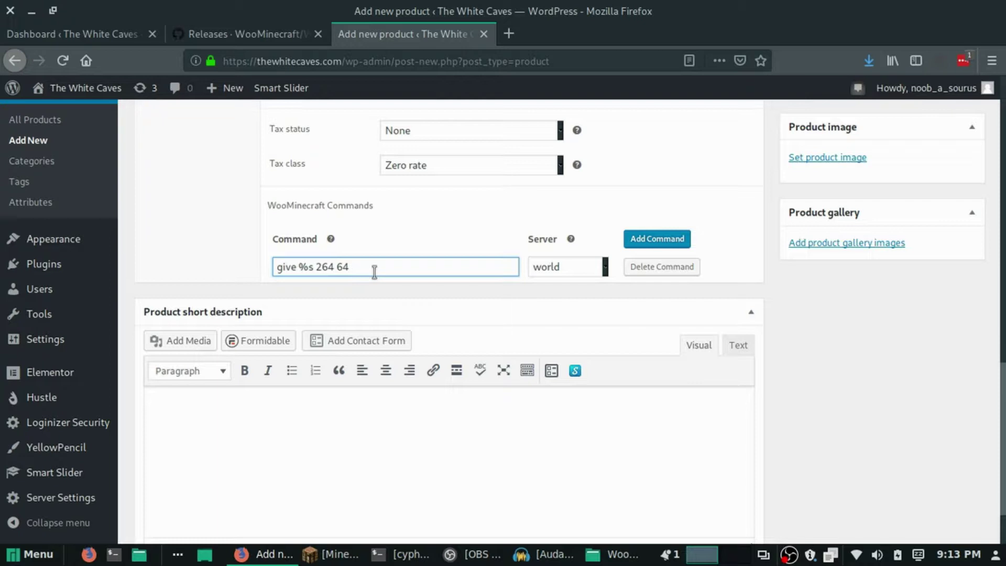
click(561, 270)
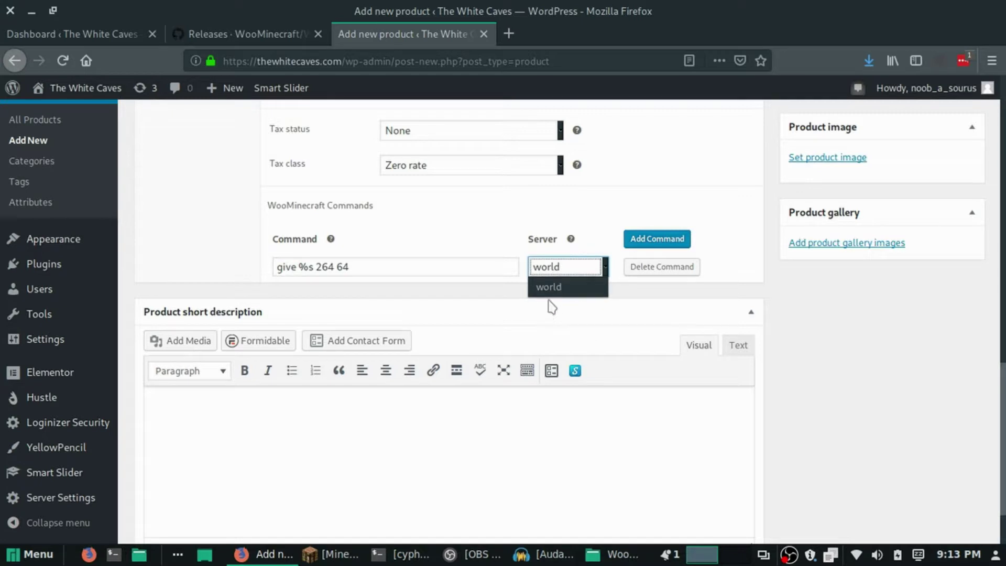
click(559, 287)
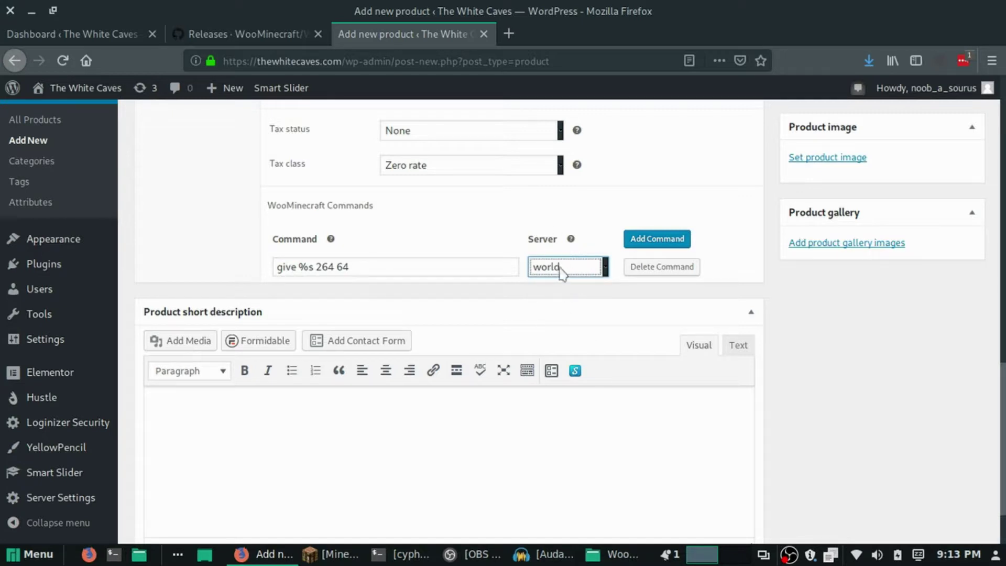
Publish the Diamonds x64 product.
scroll(574, 296, up, 1)
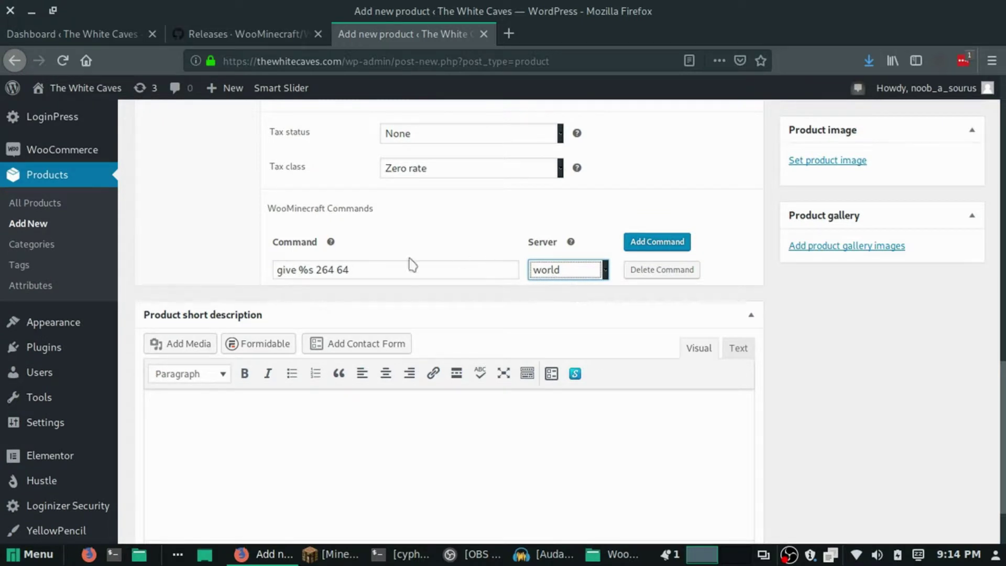
scroll(615, 433, up, 3)
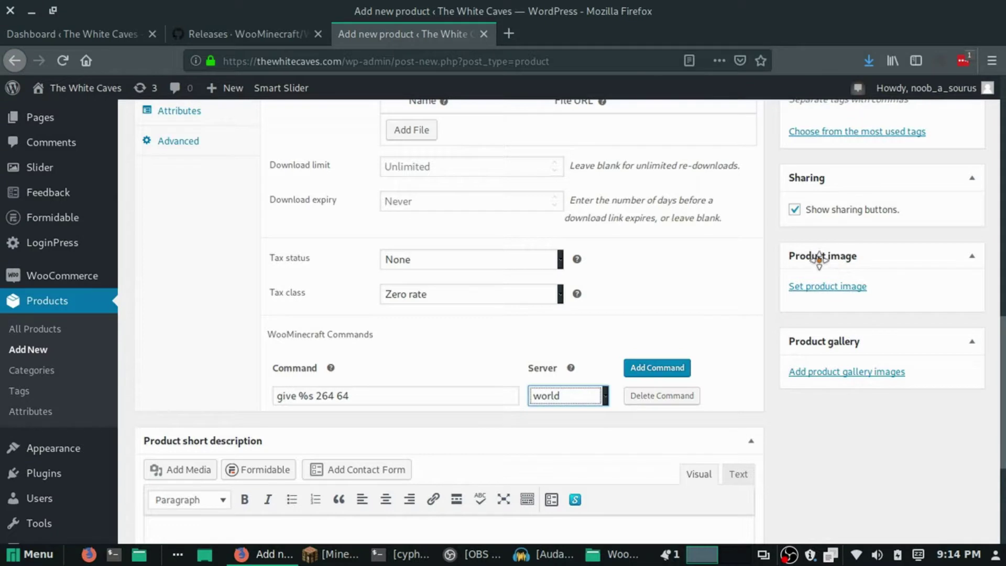
scroll(831, 314, up, 5)
scroll(836, 325, up, 5)
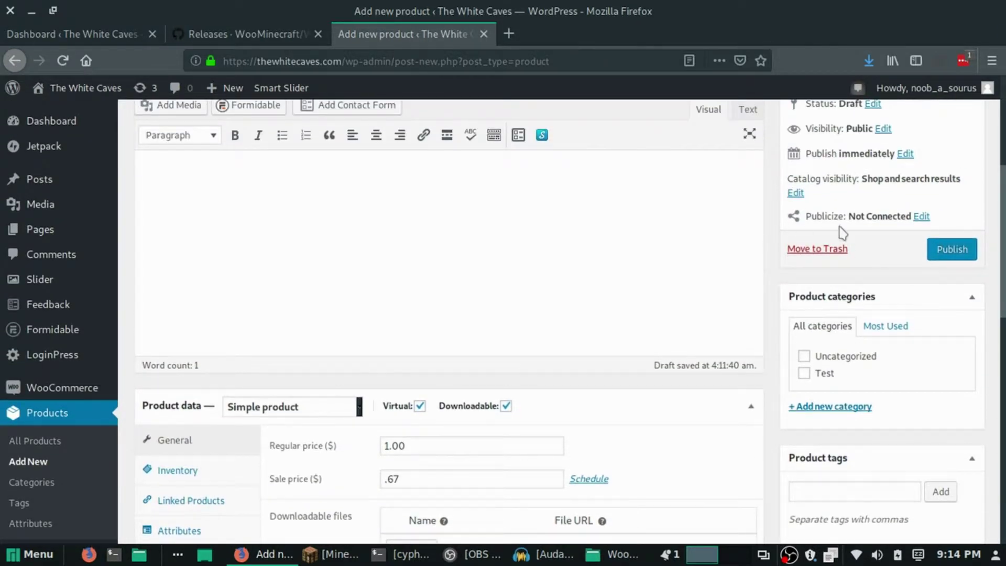
click(949, 252)
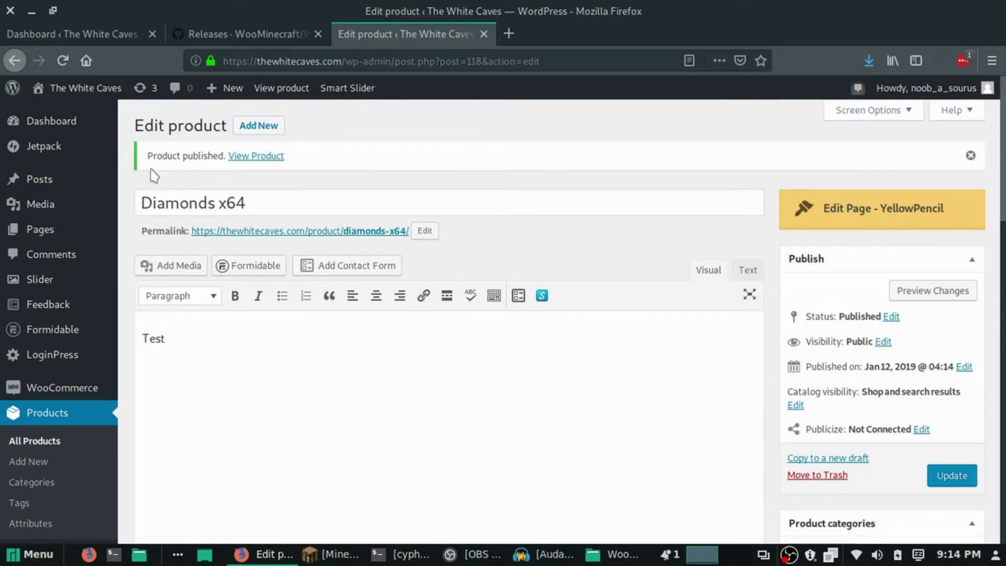
In a private Firefox window, load thewhitecaves.com and go to the SHOP page.
key(ctrl+shift+p)
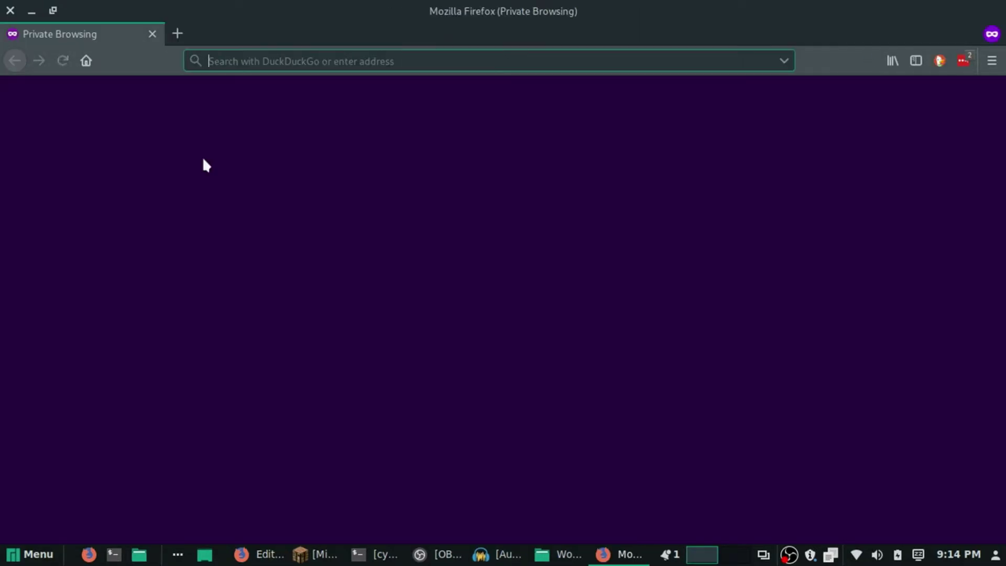
text(thewhitecaves.com)
key(Return)
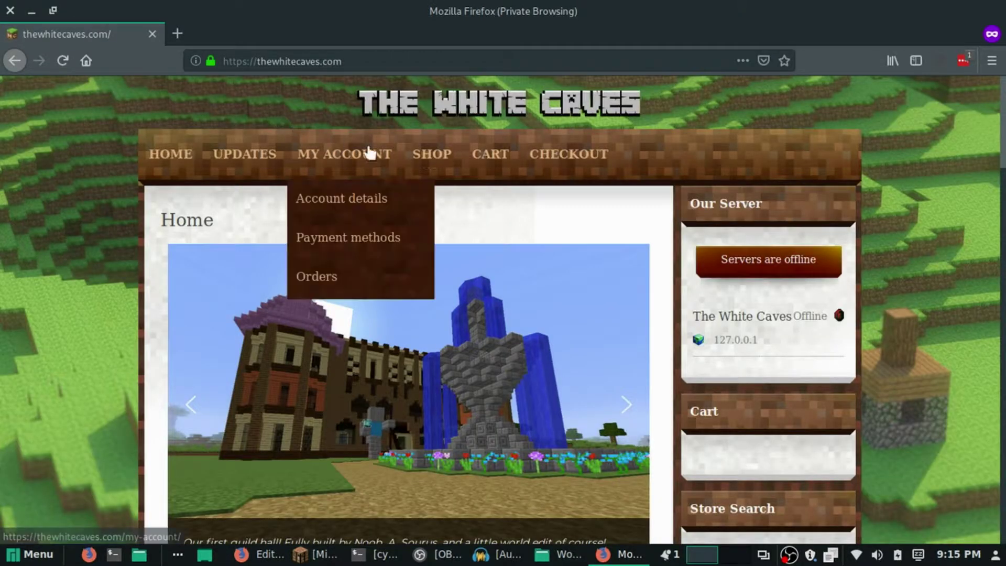
click(428, 155)
scroll(465, 218, down, 3)
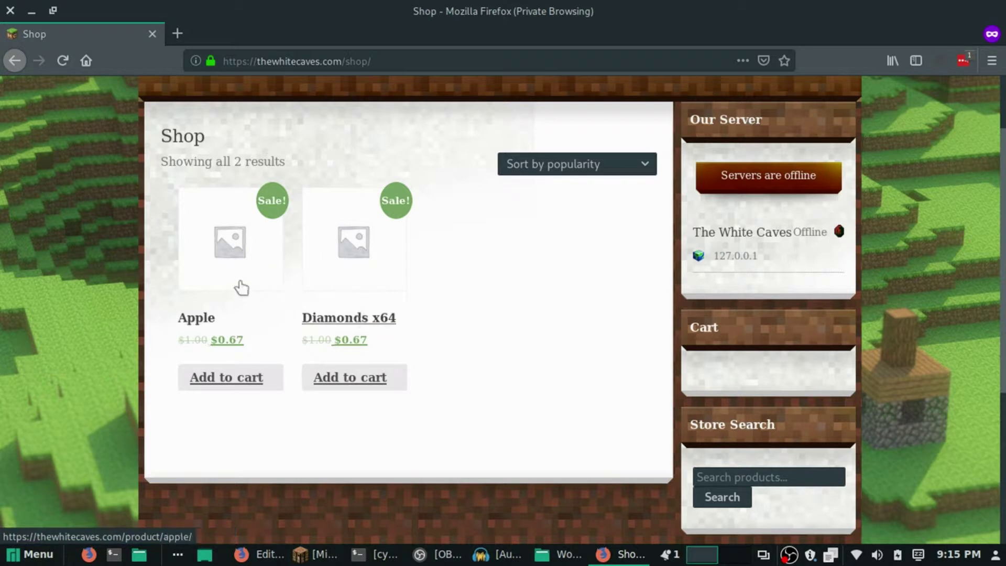
Add Diamonds x64 to the cart, proceed to checkout, and fill in the Minecraft player ID.
click(336, 385)
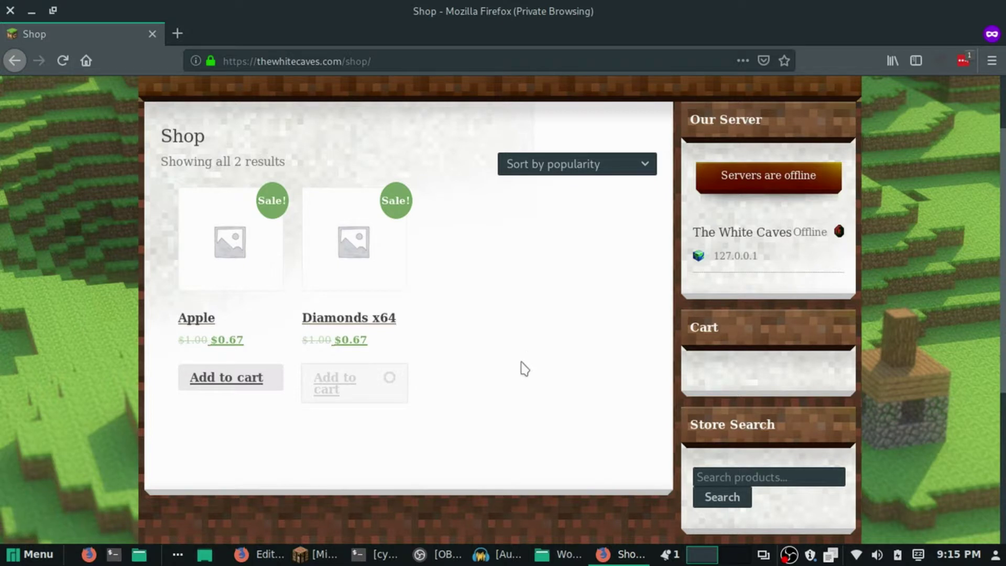
scroll(724, 291, down, 1)
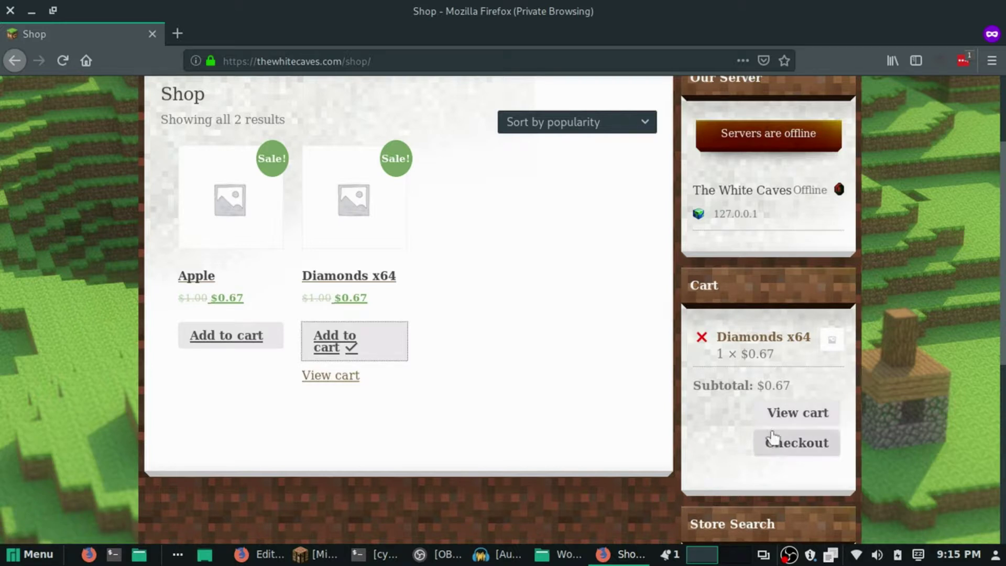
click(800, 450)
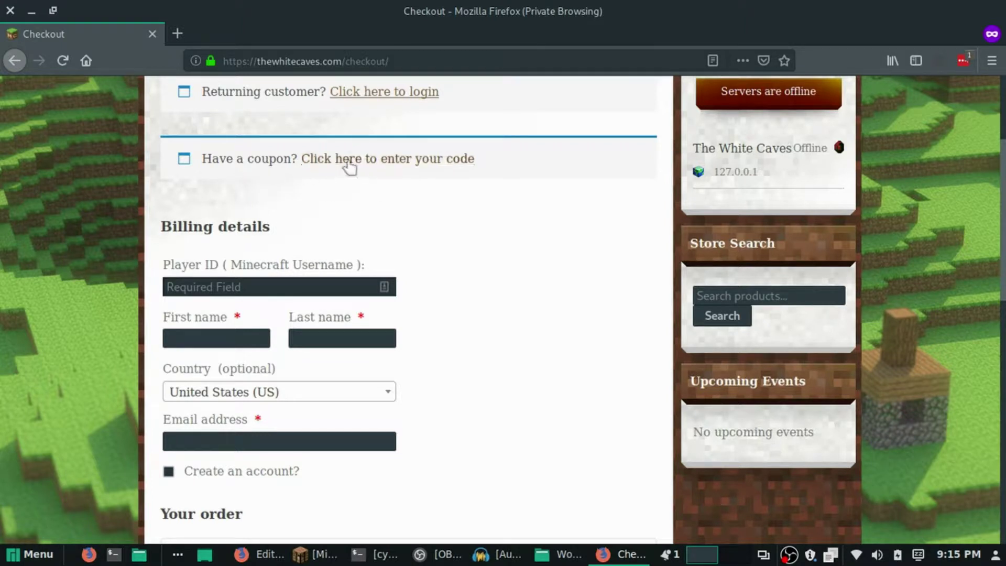
scroll(348, 198, up, 1)
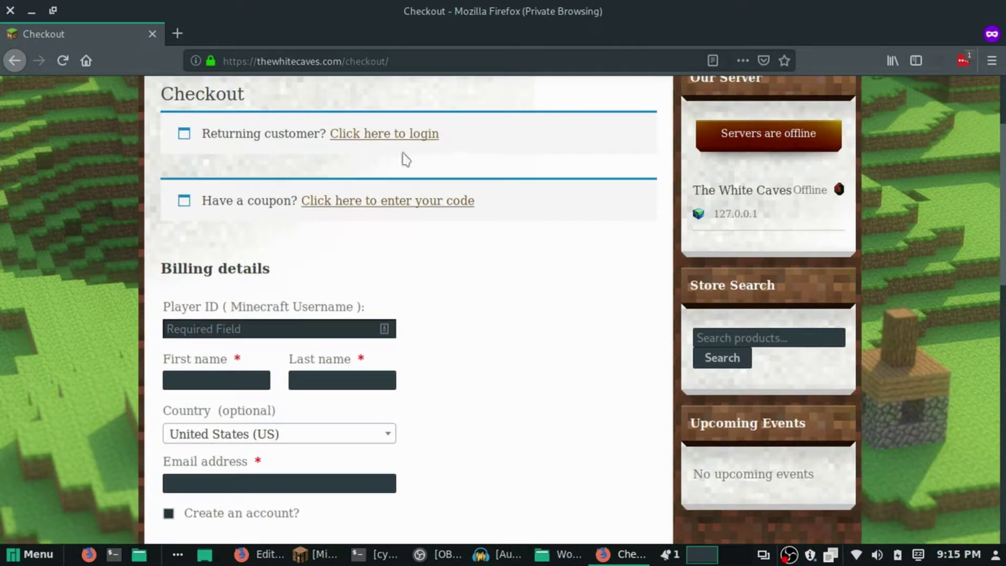
scroll(479, 150, down, 3)
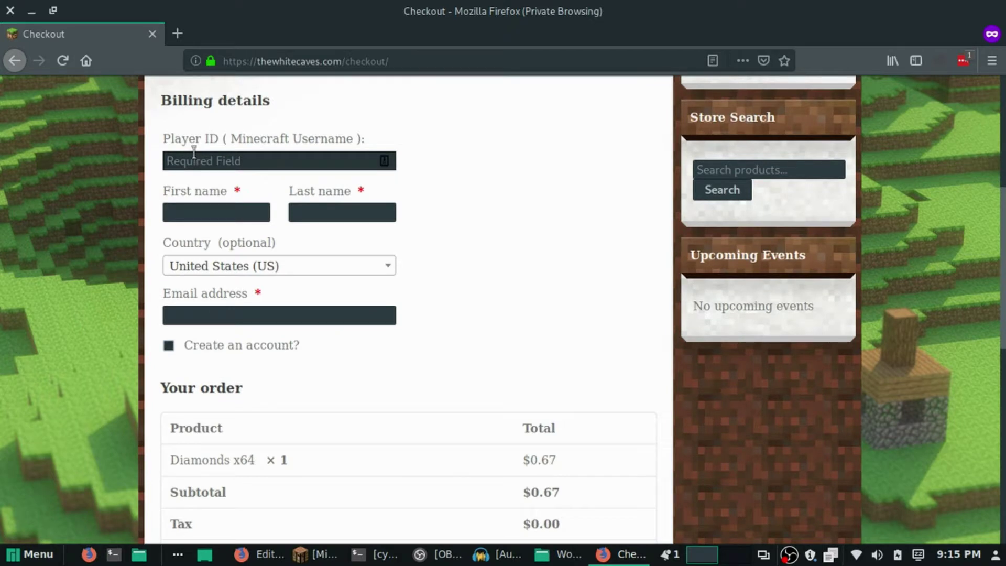
click(210, 161)
text(No)
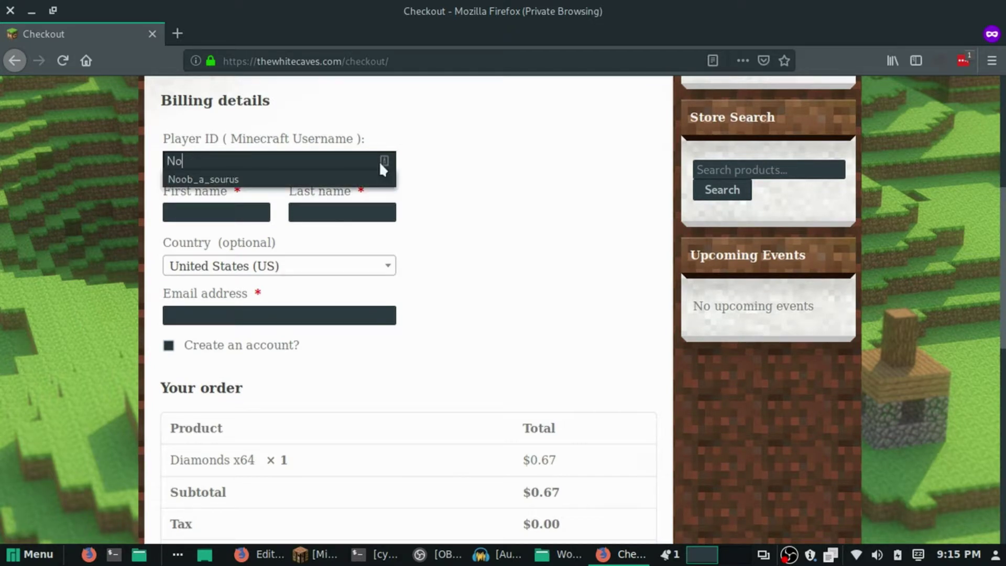
click(289, 180)
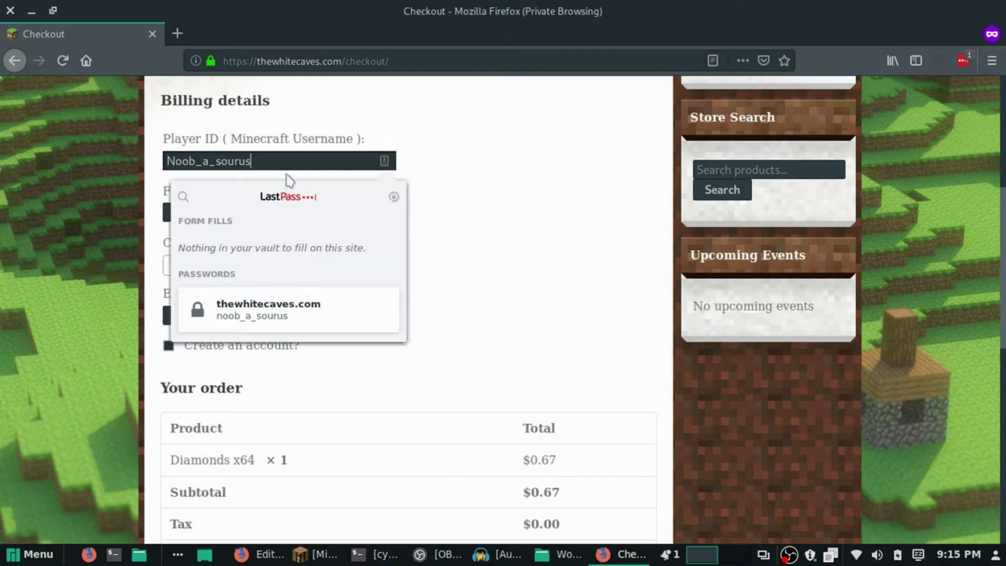
click(521, 169)
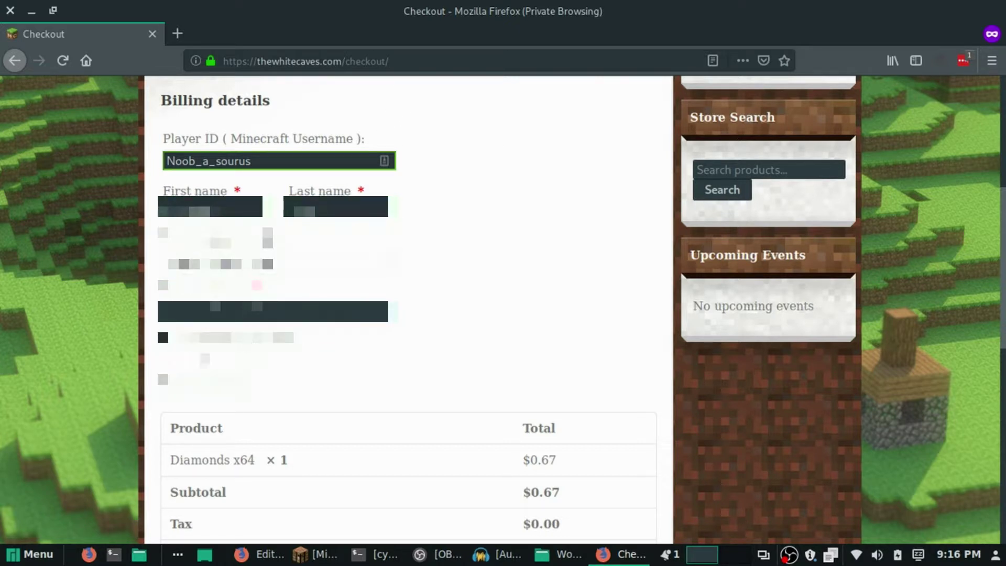
Review the order summary, choose Card Payment (Stripe), and place the $0.67 order.
scroll(408, 309, down, 3)
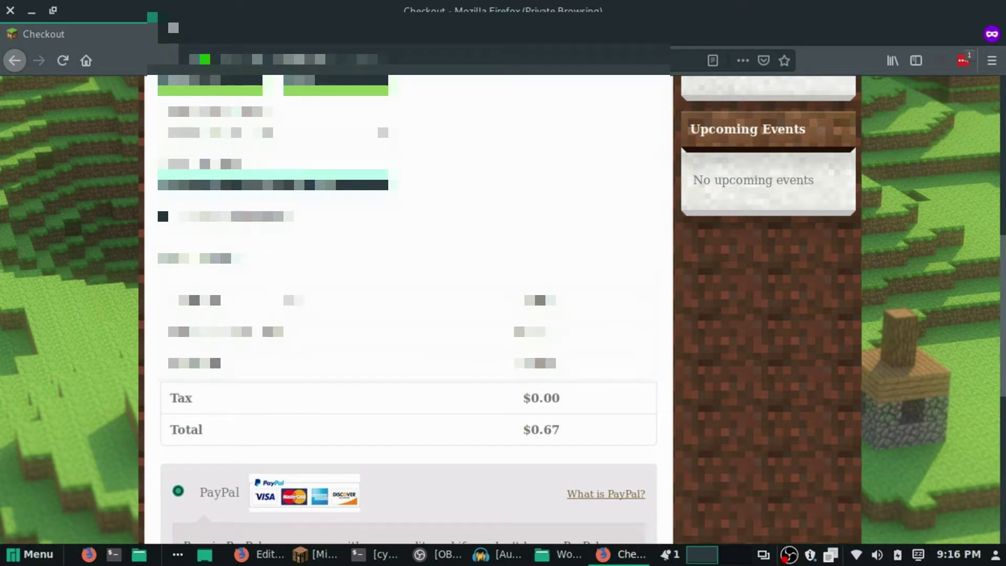
scroll(309, 309, down, 2)
drag(169, 177, 582, 348)
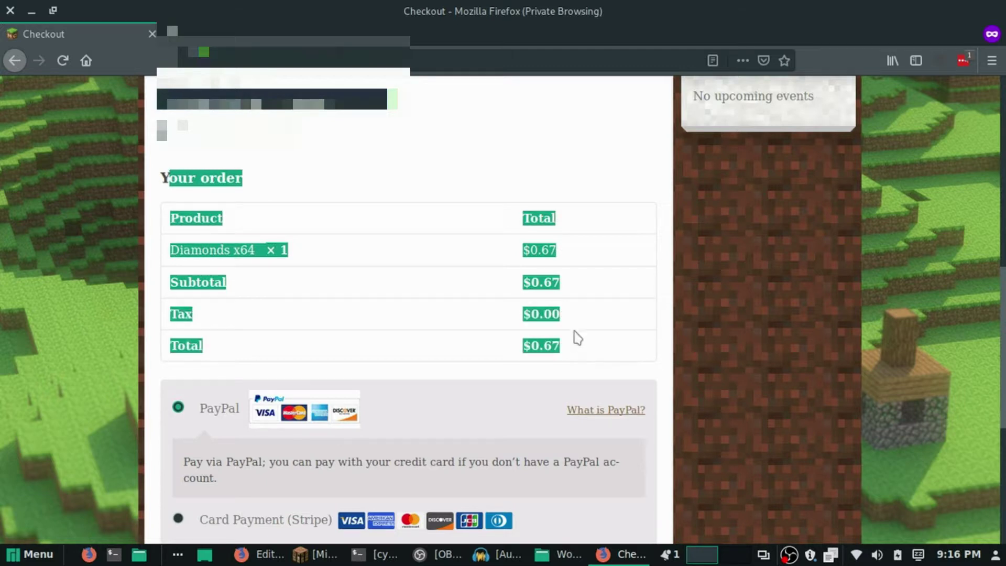
click(578, 344)
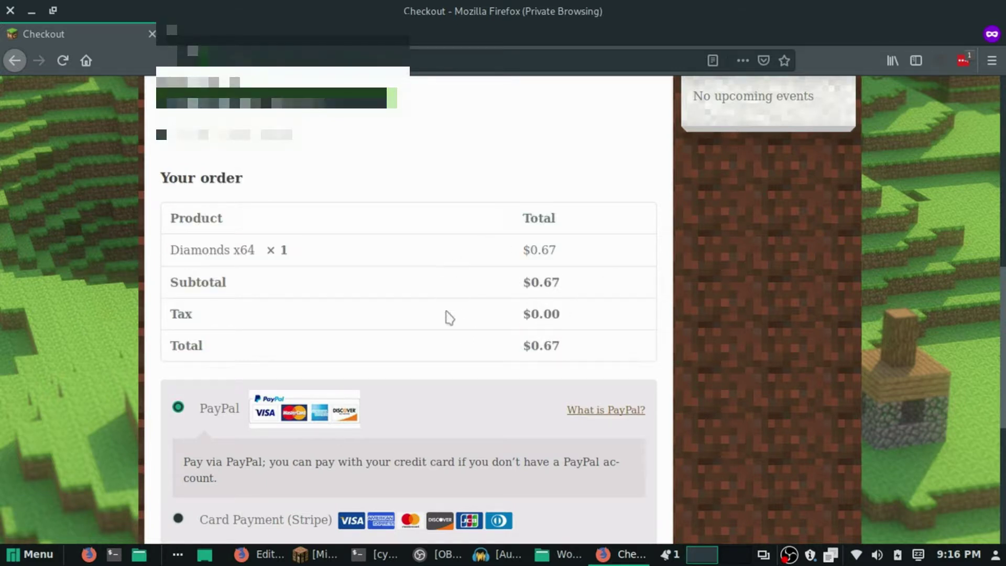
scroll(550, 321, down, 2)
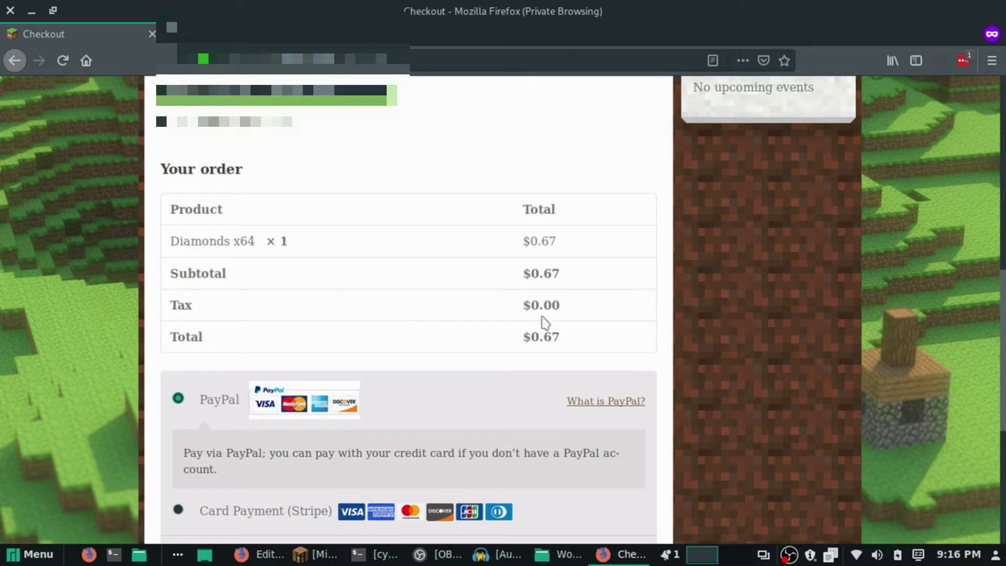
scroll(296, 297, down, 3)
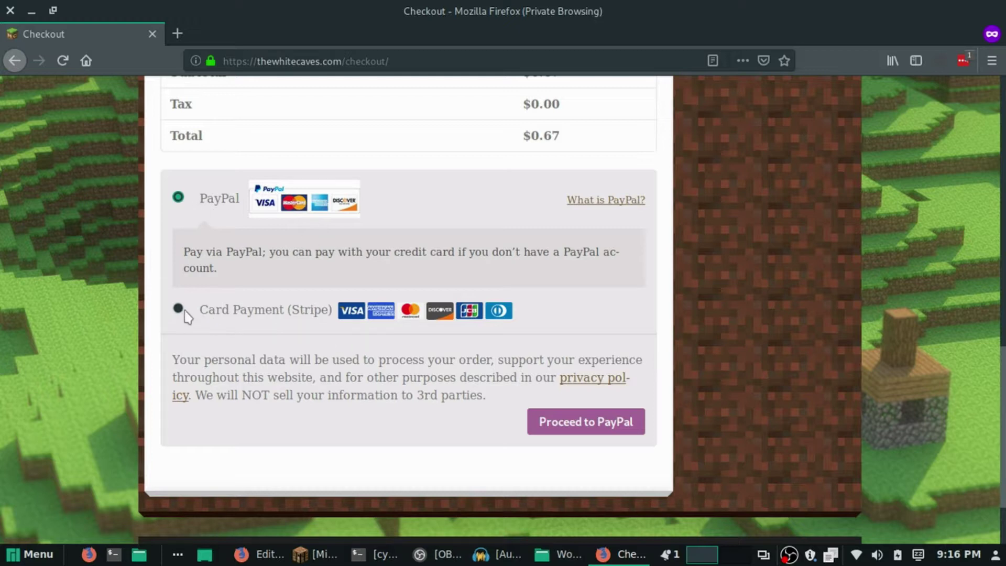
click(178, 309)
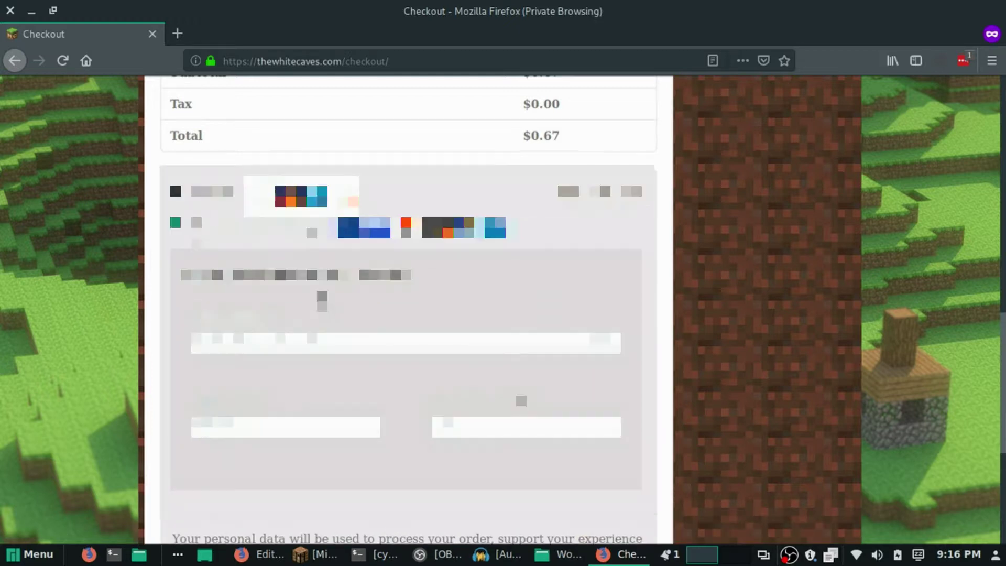
scroll(321, 336, down, 3)
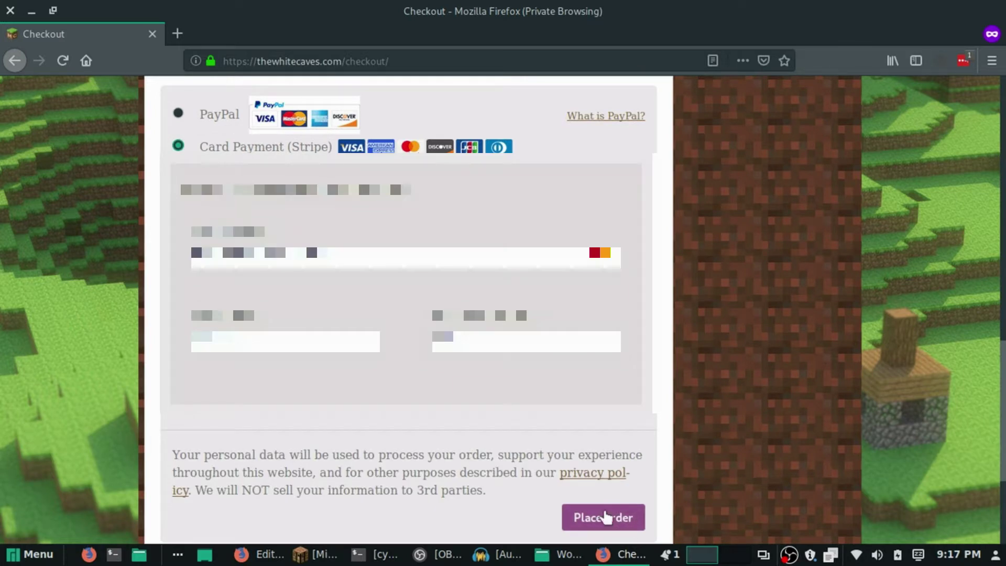
click(608, 519)
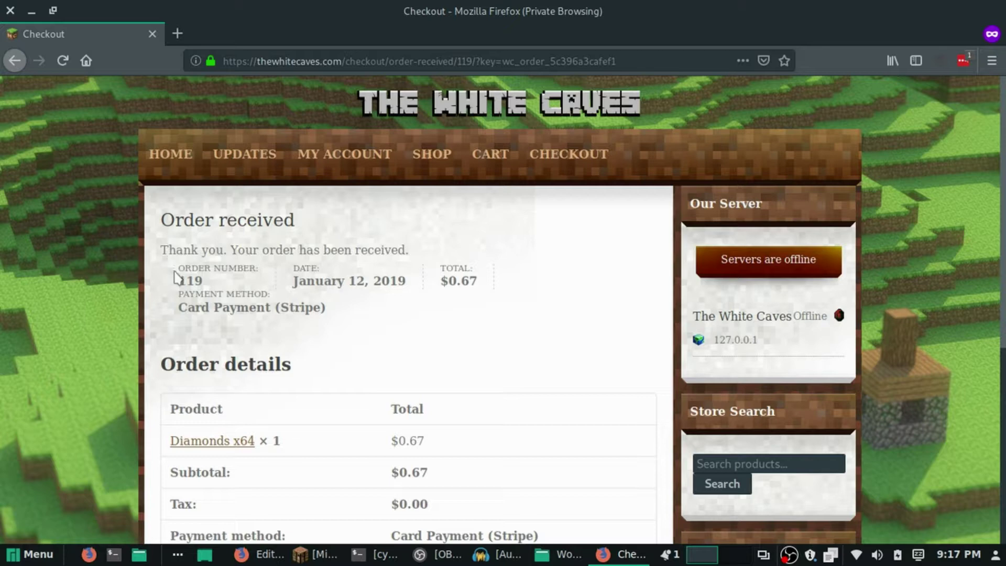
Check order 119's date, total, payment method and Minecraft details on the confirmation page.
drag(174, 270, 220, 283)
click(223, 305)
scroll(371, 355, down, 4)
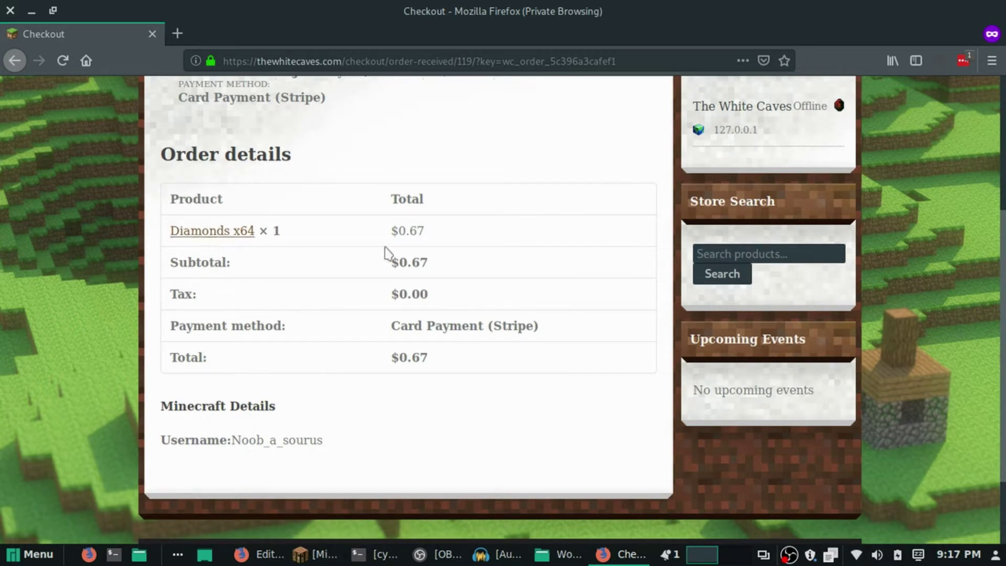
scroll(361, 405, down, 2)
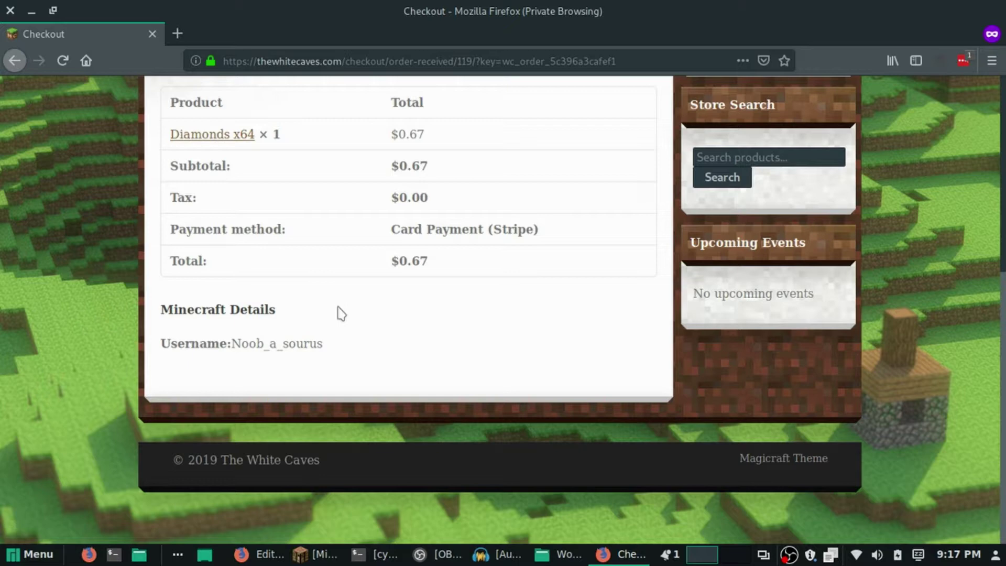
scroll(346, 311, up, 6)
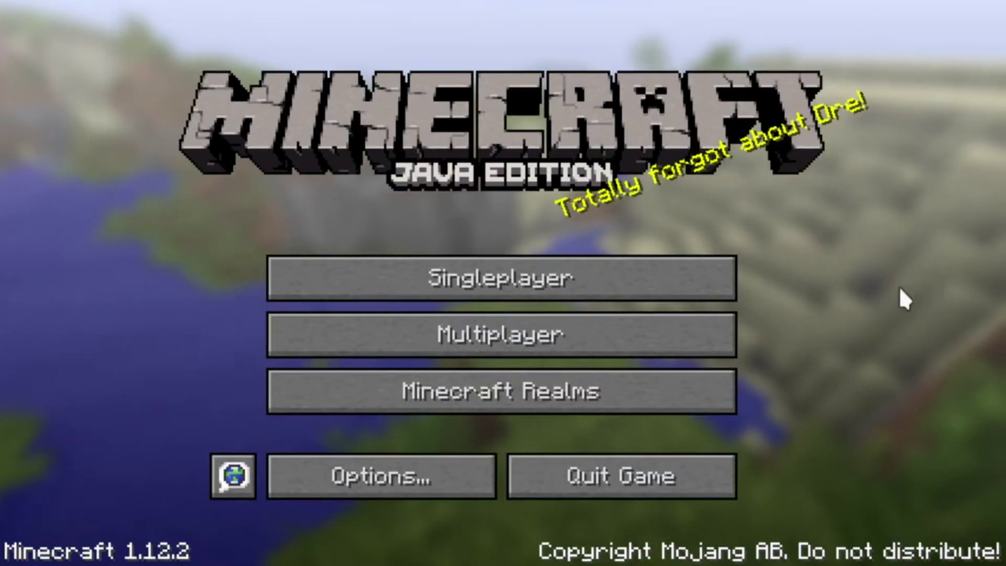
Join the White Caves server and run /woo check to receive the 64 diamonds.
click(701, 320)
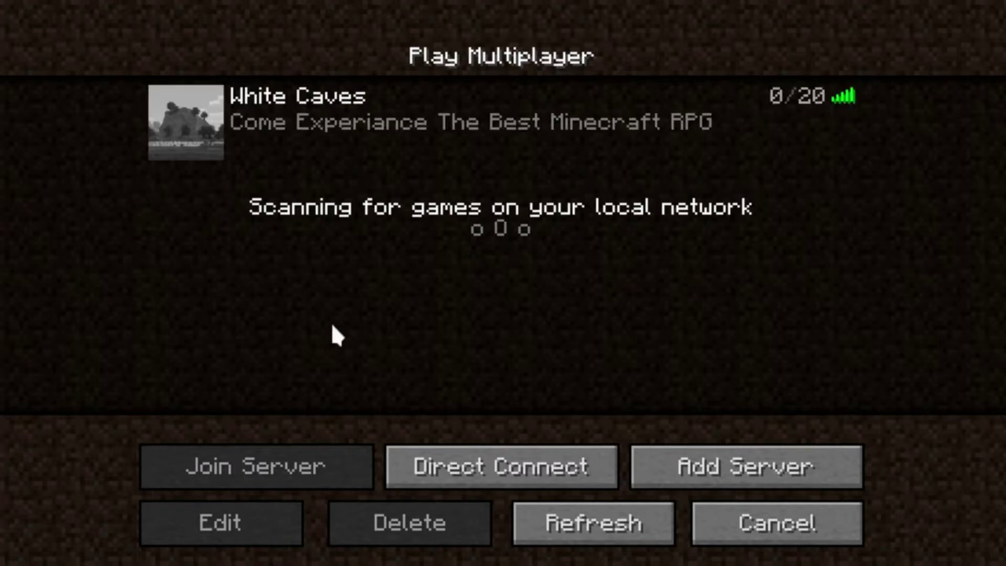
click(201, 124)
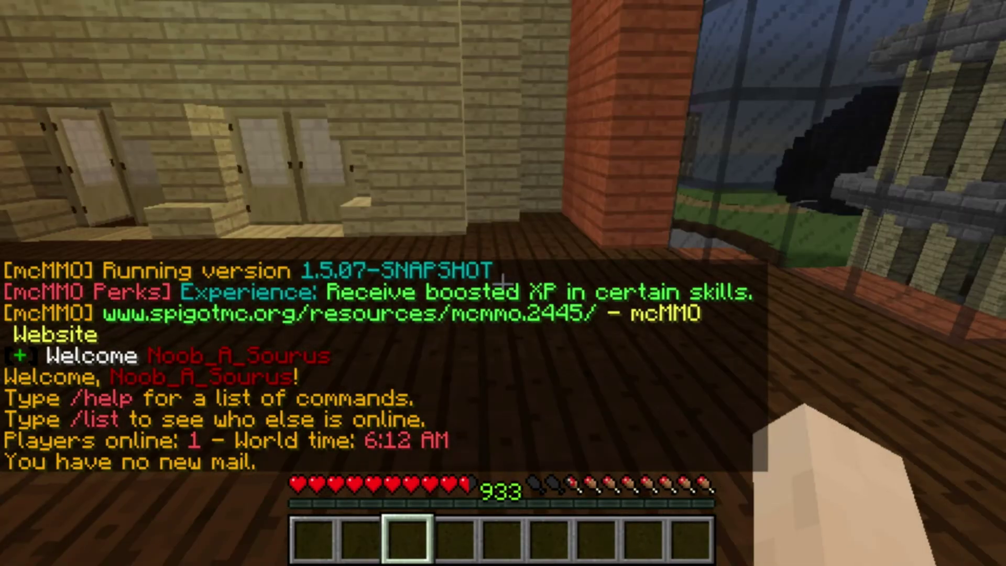
key(slash)
text(w)
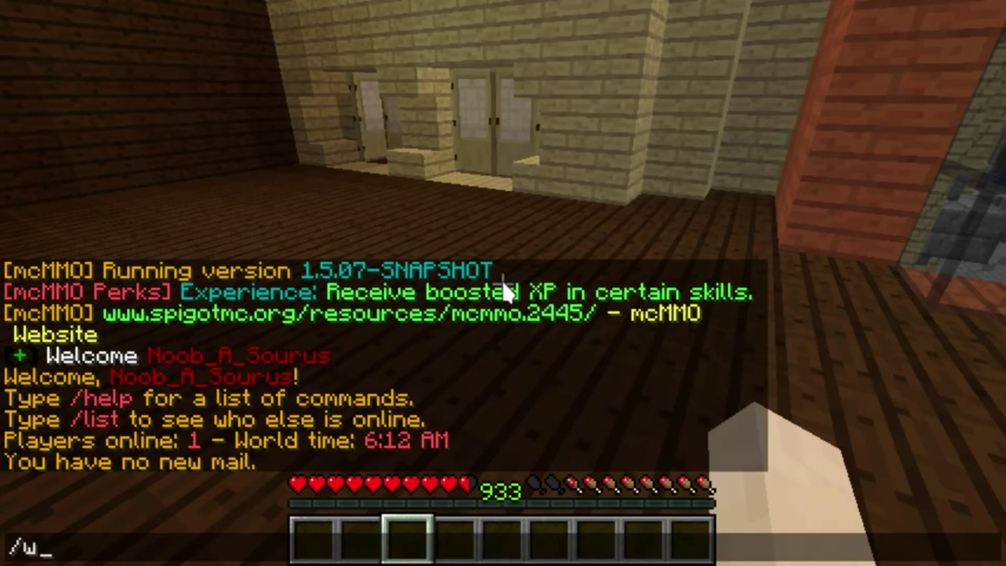
text(oo check)
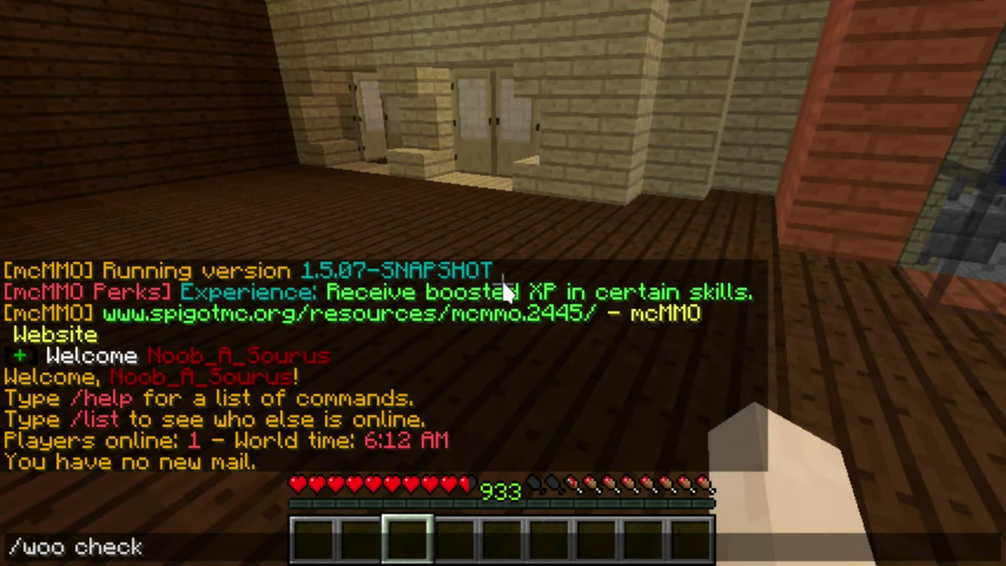
key(Return)
scroll(502, 283, up, 3)
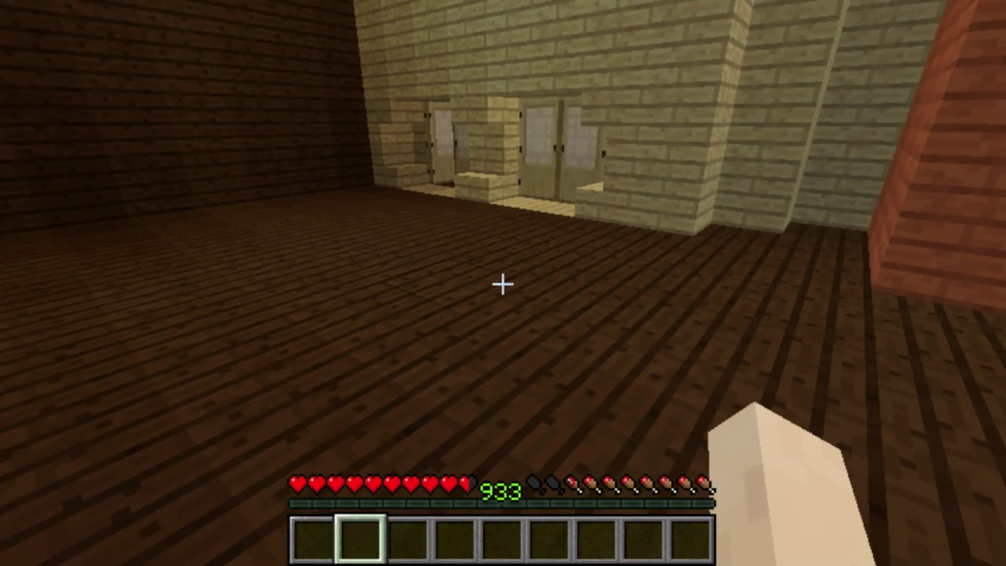
scroll(503, 283, down, 1)
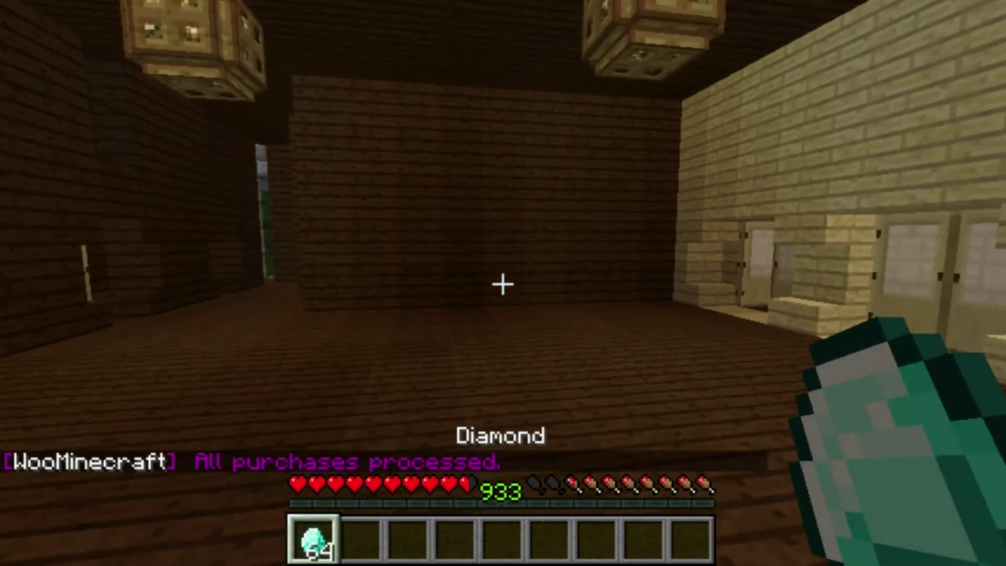
key(e)
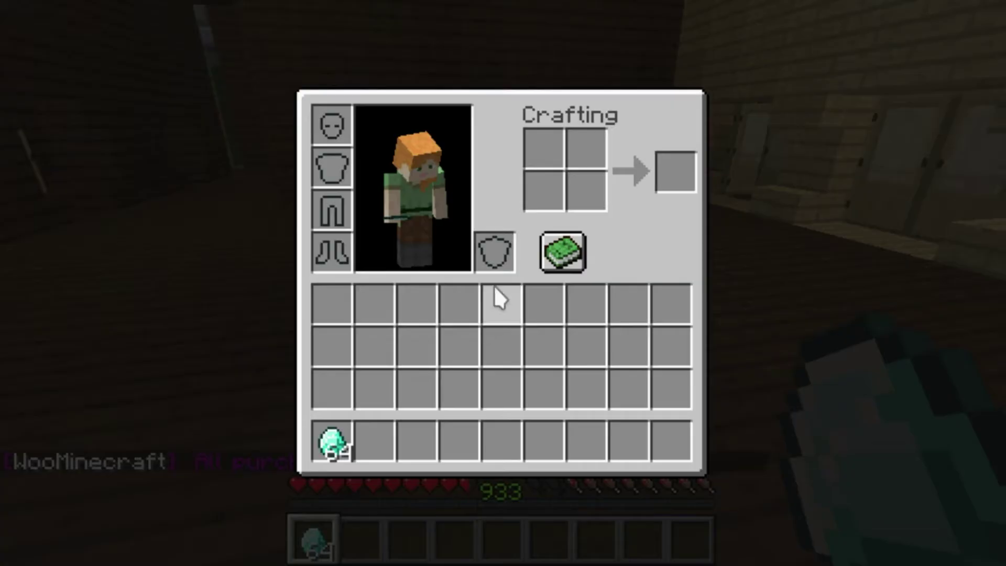
click(334, 446)
key(e)
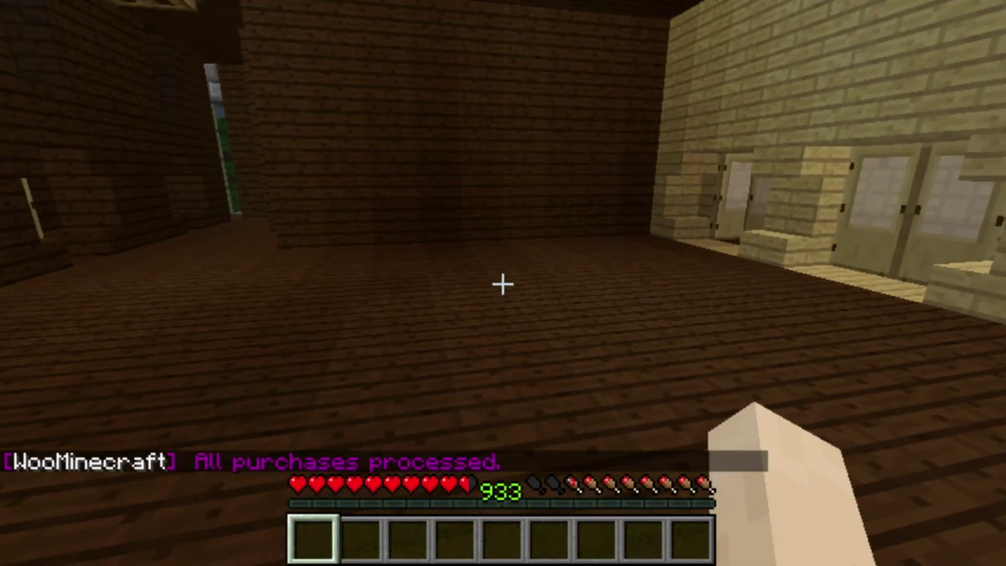
key(e)
shift+click(333, 404)
key(e)
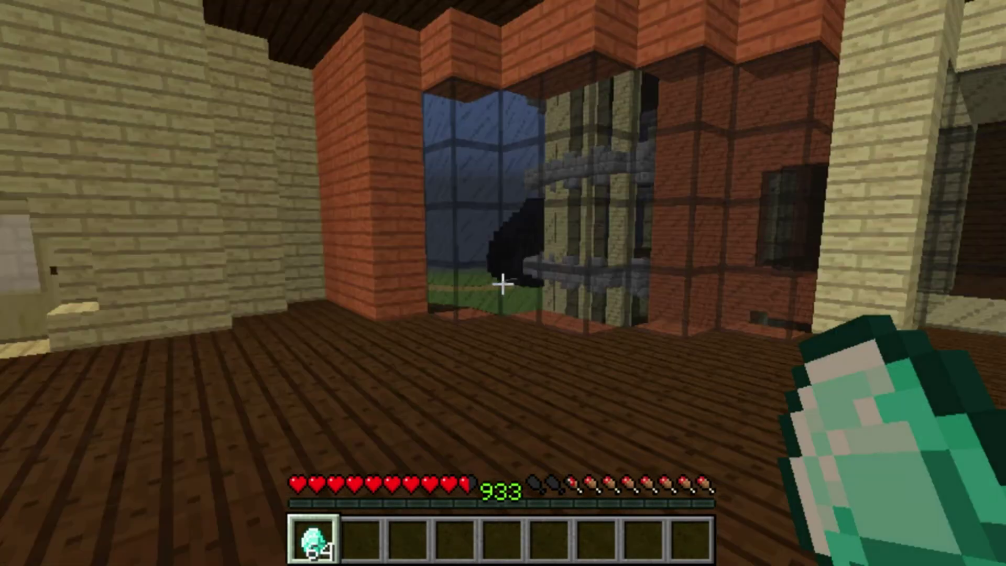
key(w)
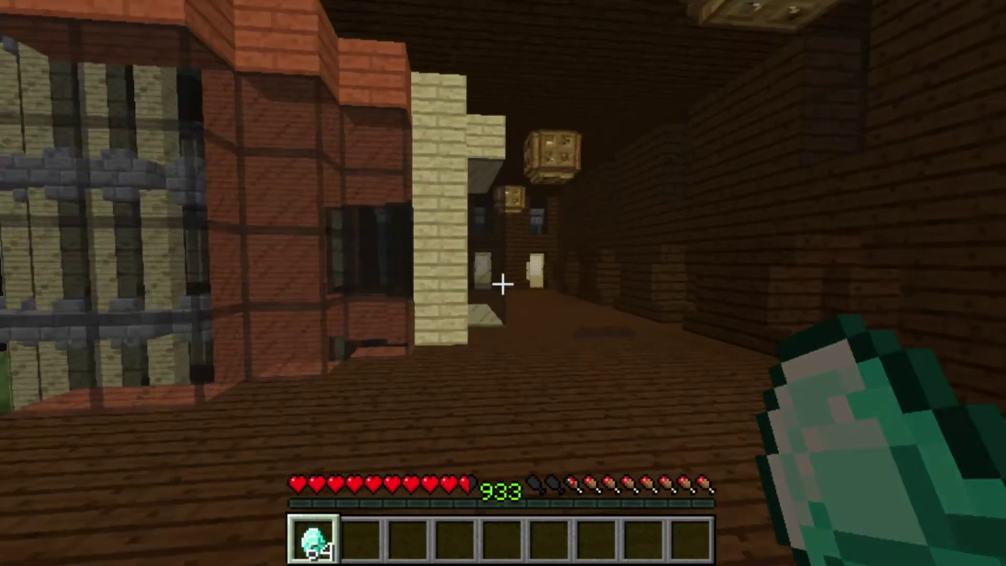
key(w)
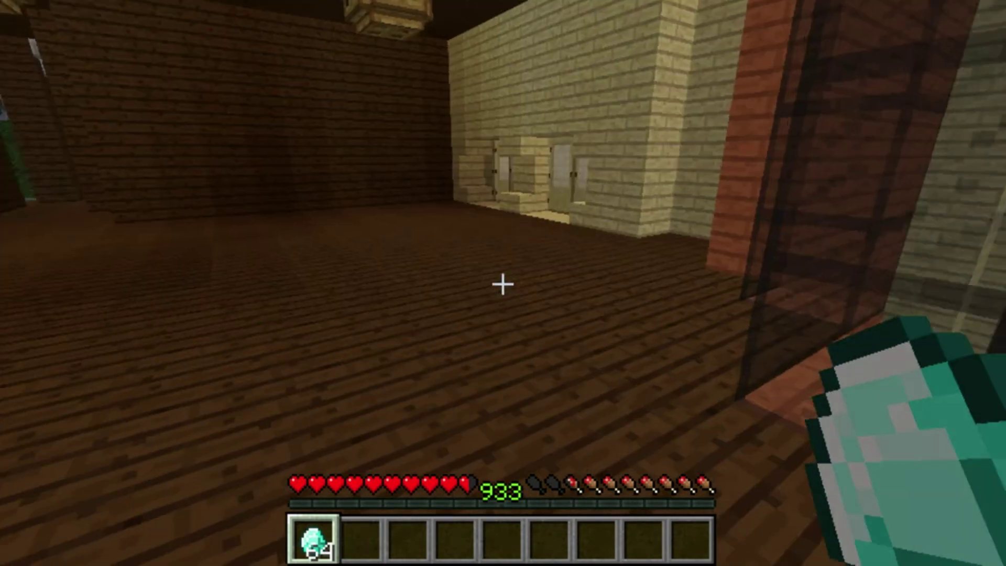
key(w)
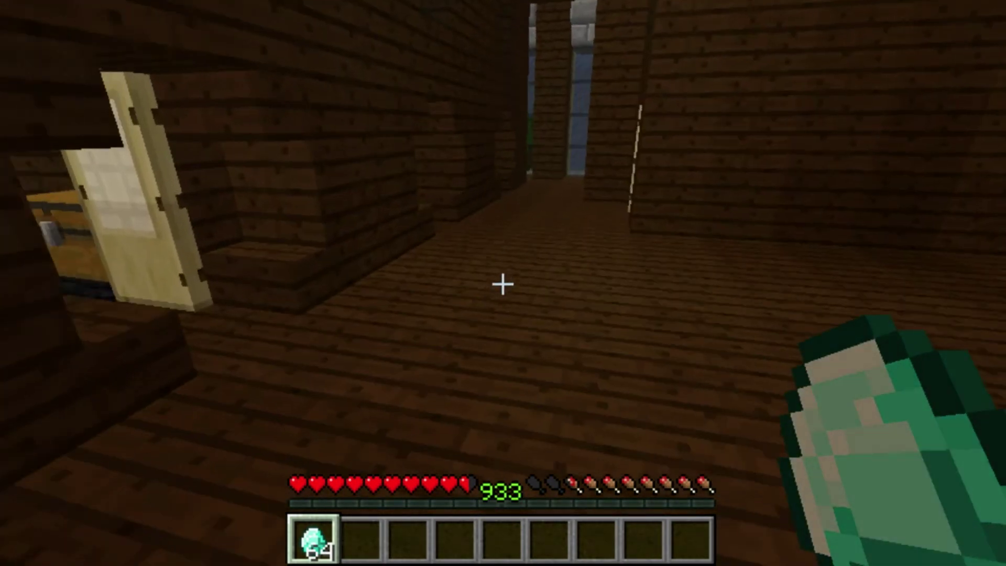
key(w)
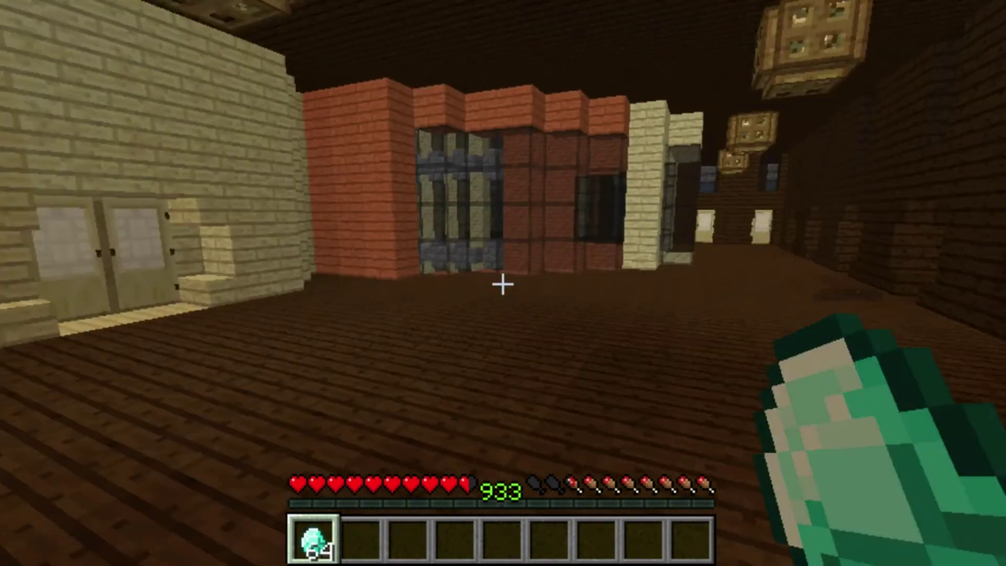
key(w)
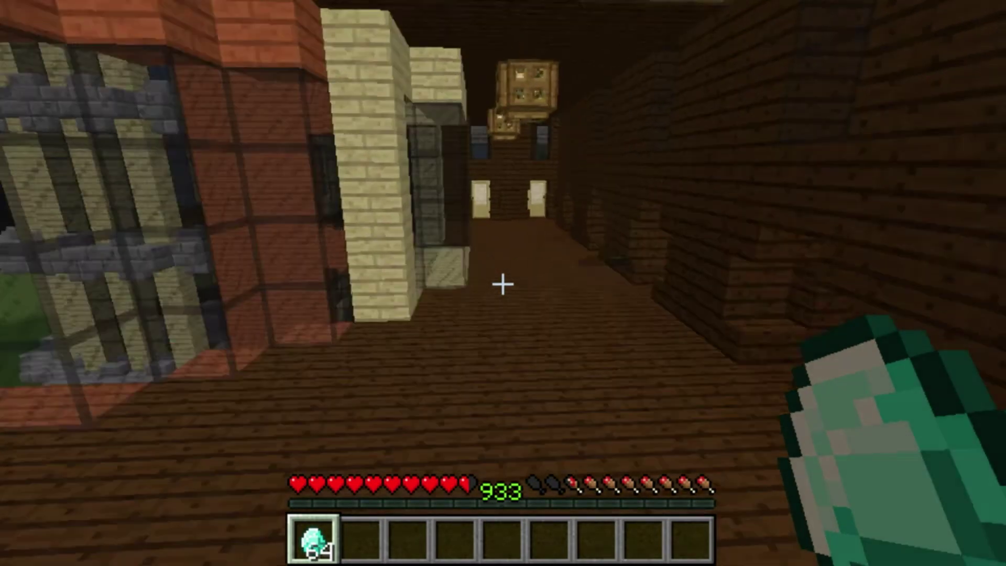
key(w)
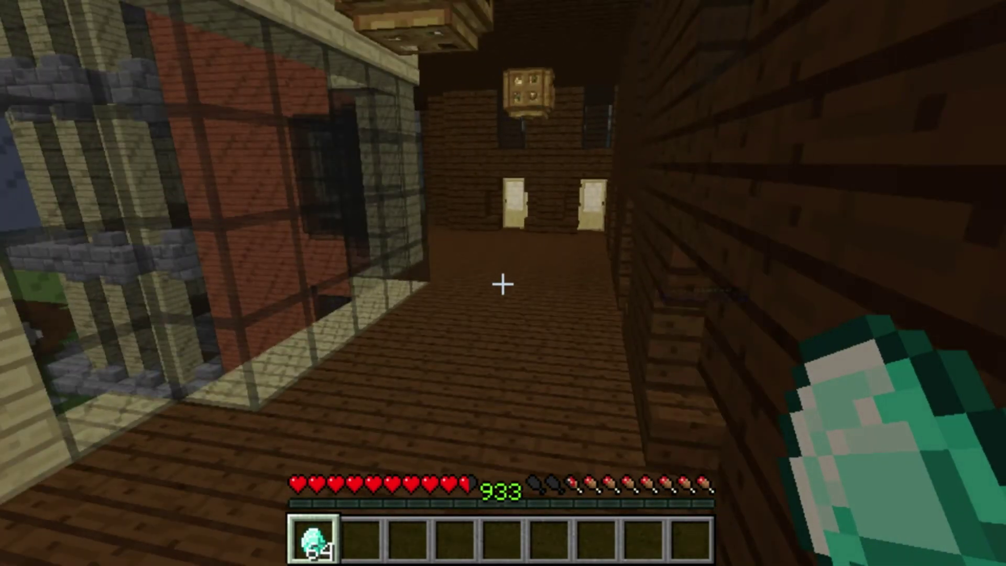
key(w)
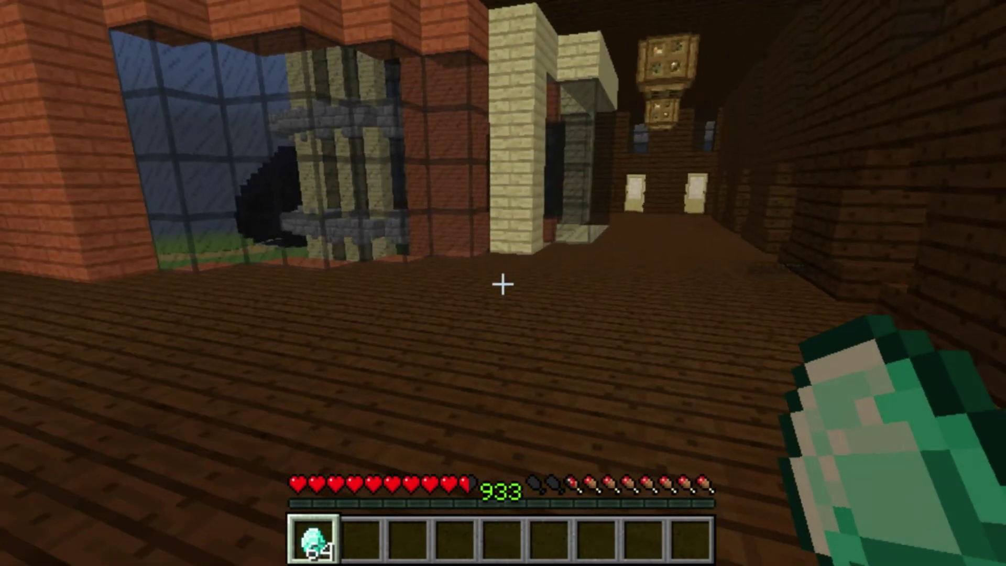
key(d)
key(a)
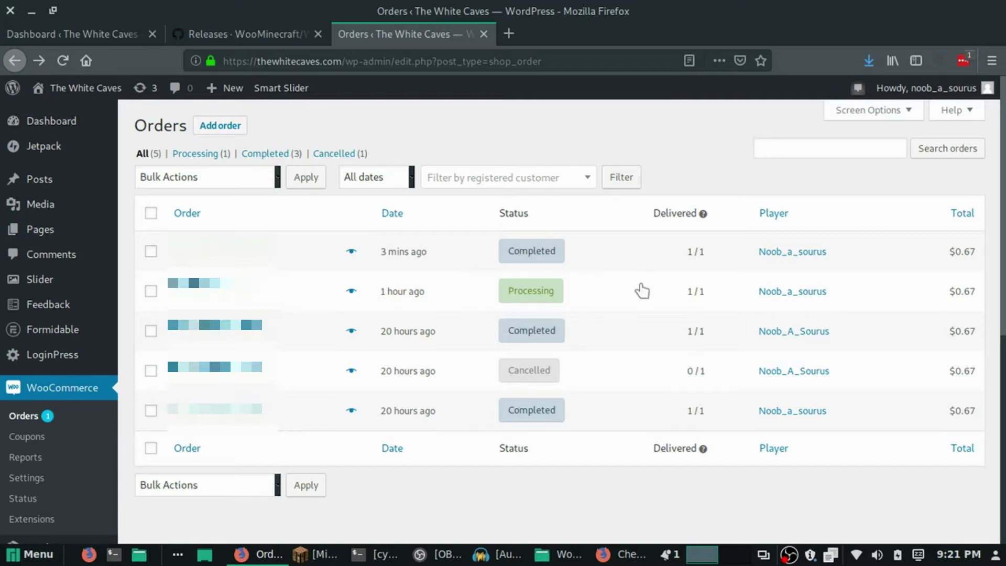
Read the order note on the Processing order's status badge in the Orders list.
mouse_move(547, 298)
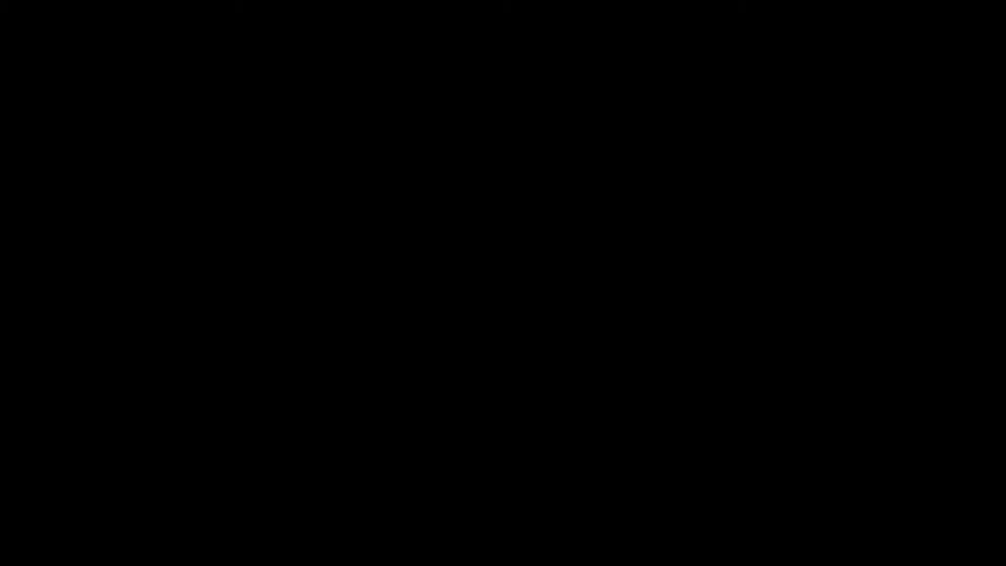
Run /woo check in Minecraft chat again.
text(/w)
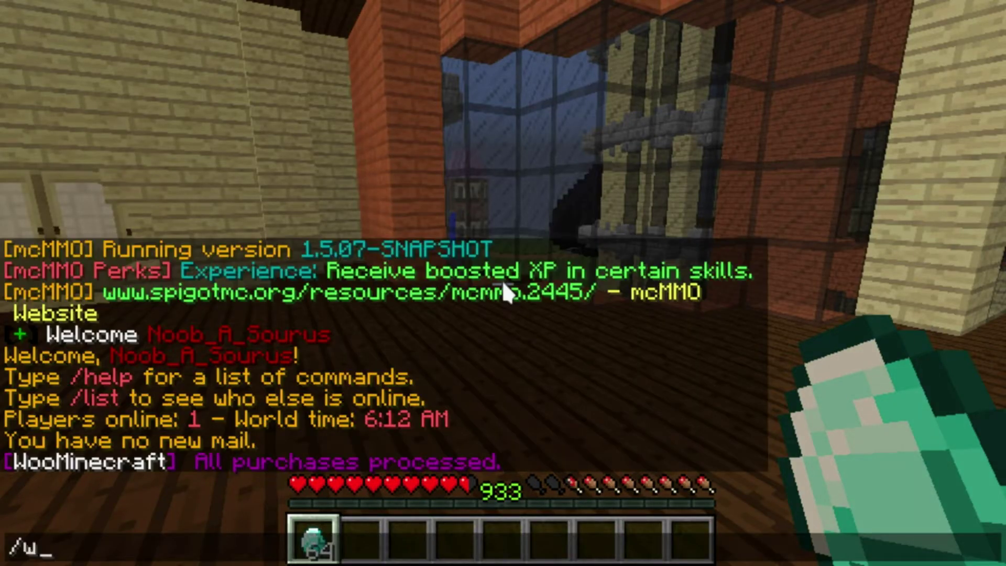
text(oo check)
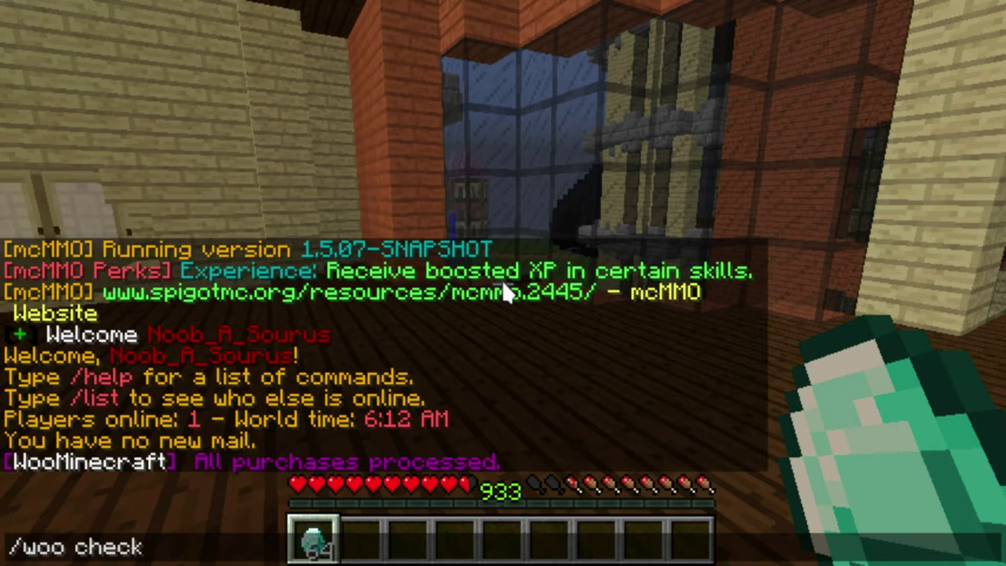
key(Return)
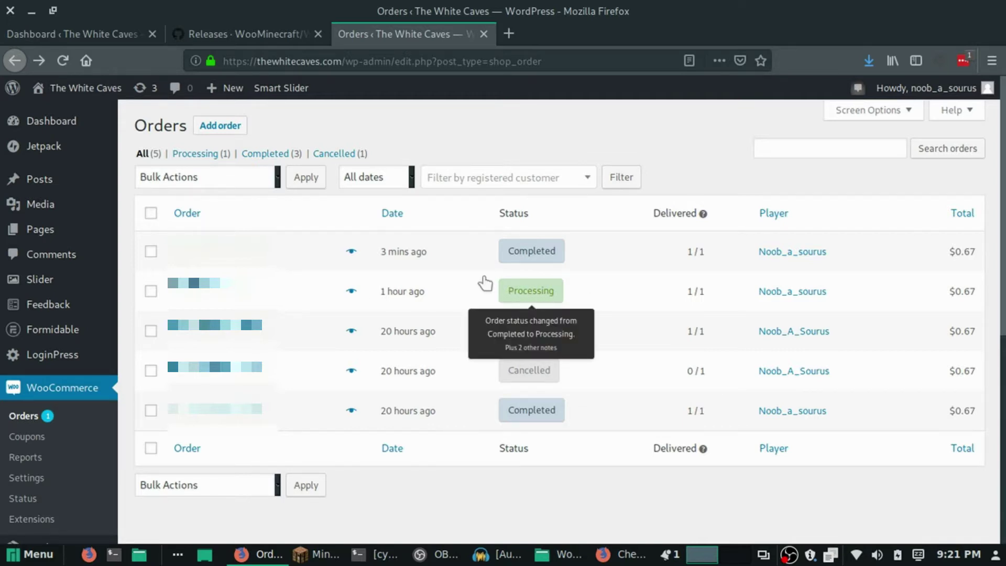
Change the Processing Diamonds x64 order's status to Completed and update the order.
mouse_move(537, 293)
click(199, 287)
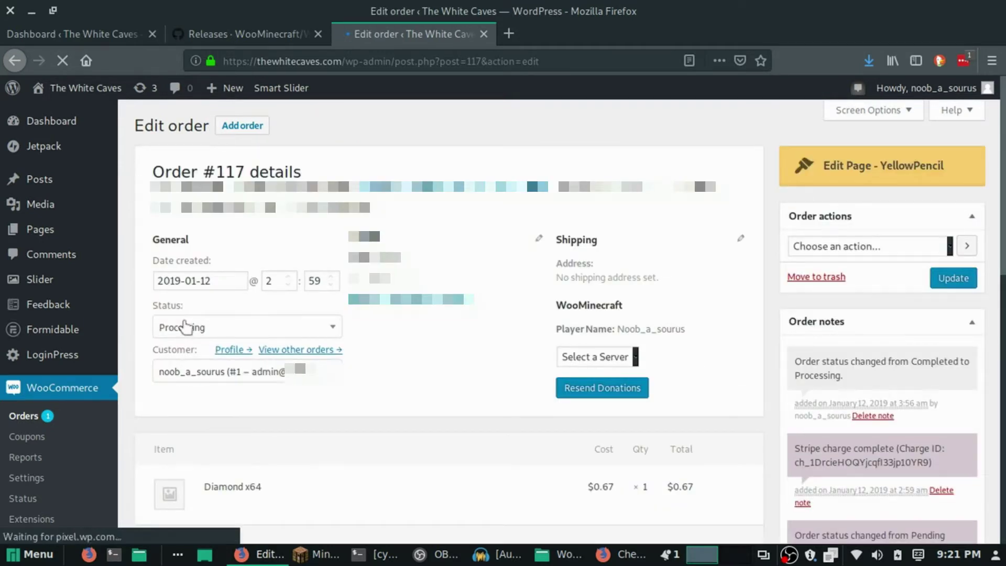
click(201, 330)
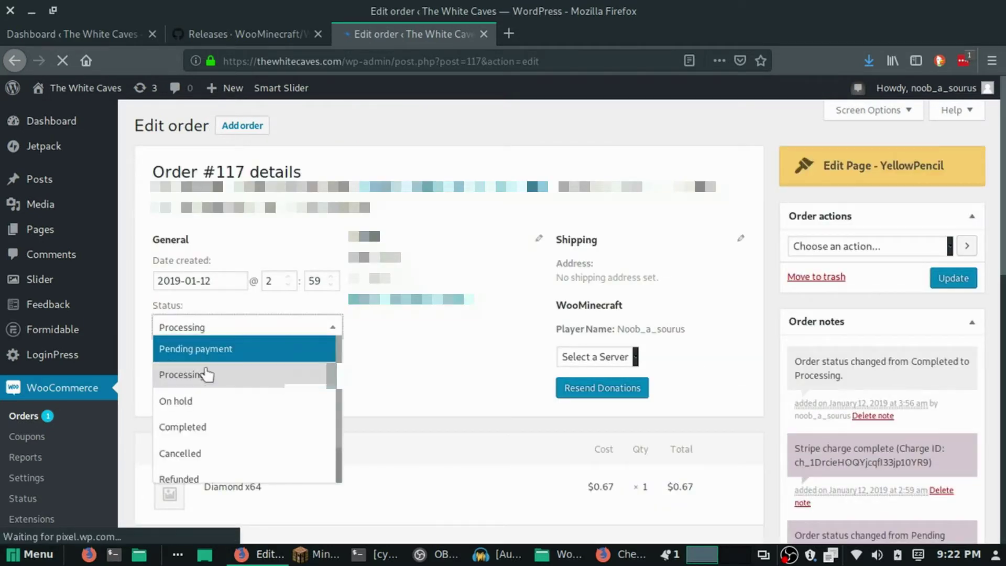
click(214, 426)
click(959, 287)
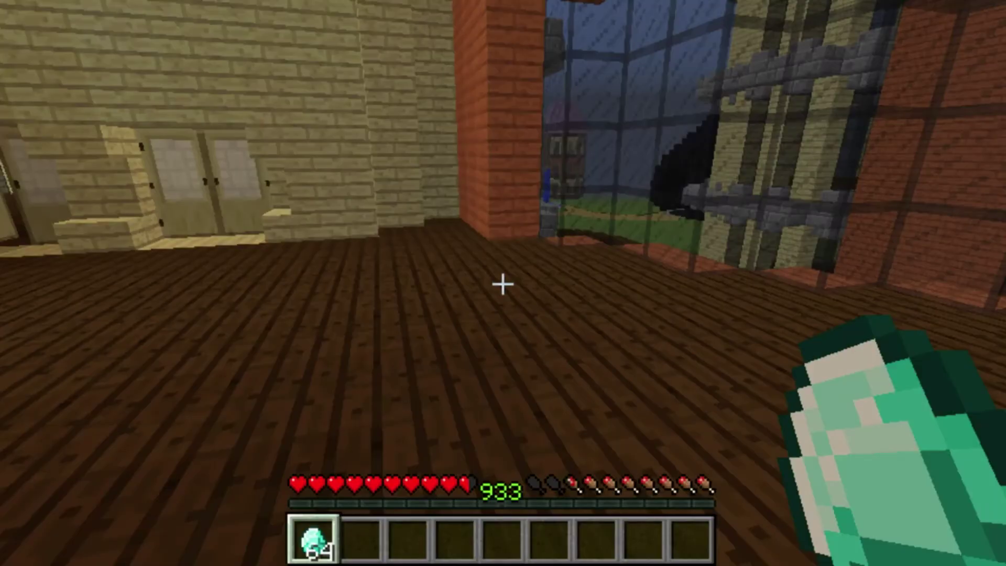
key(slash)
text(woo)
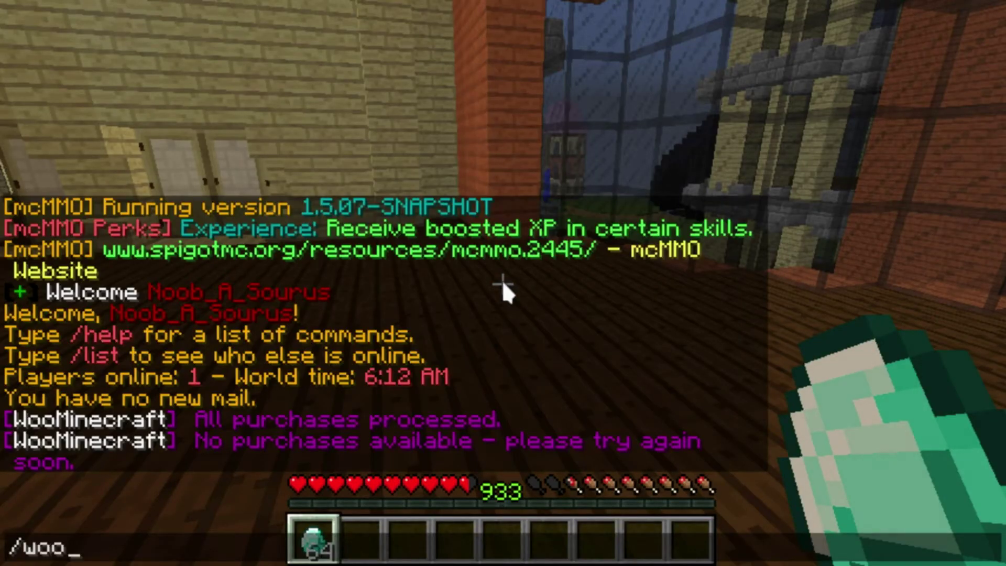
text( check)
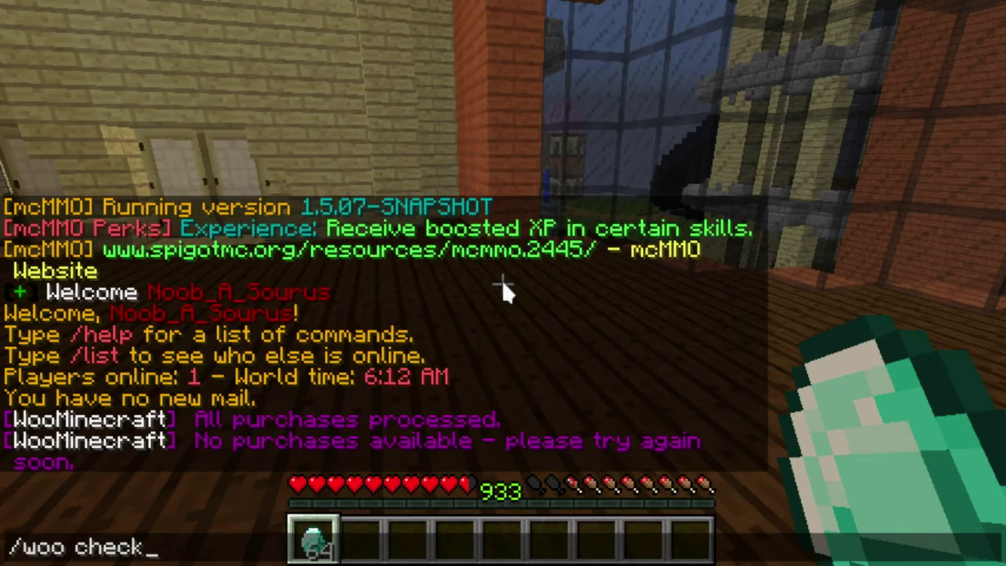
key(Return)
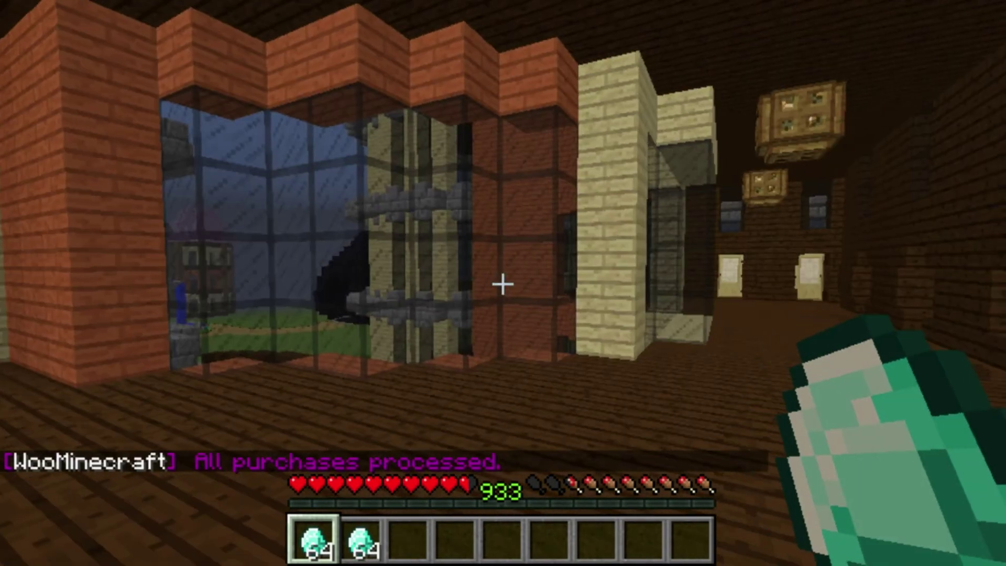
key(q)
key(q)
key(q)
key(q)
key(q)
key(q)
key(q)
key(q)
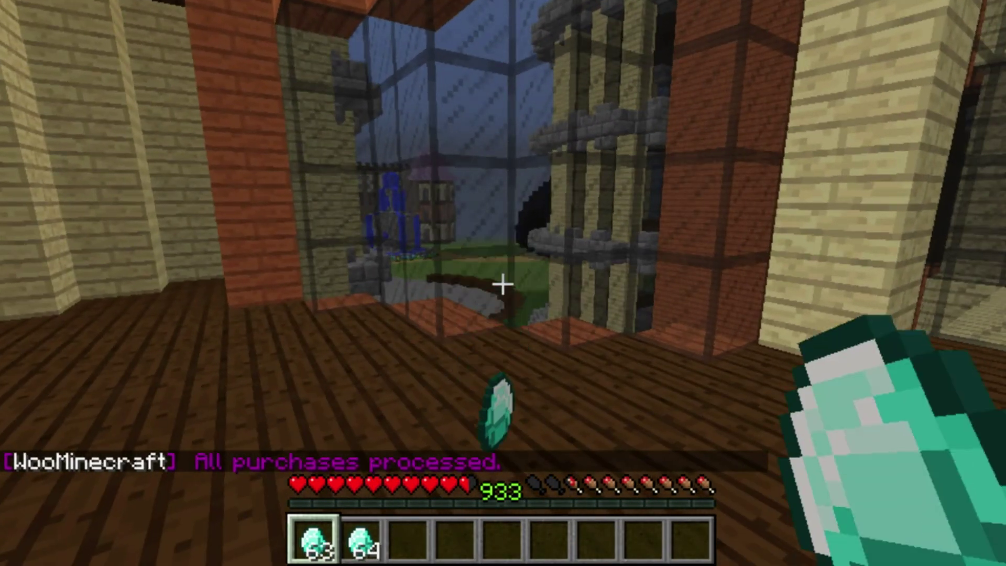
key(q)
key(q)
key(q)
key(q)
key(q)
key(q)
key(q)
key(q)
key(q)
key(q)
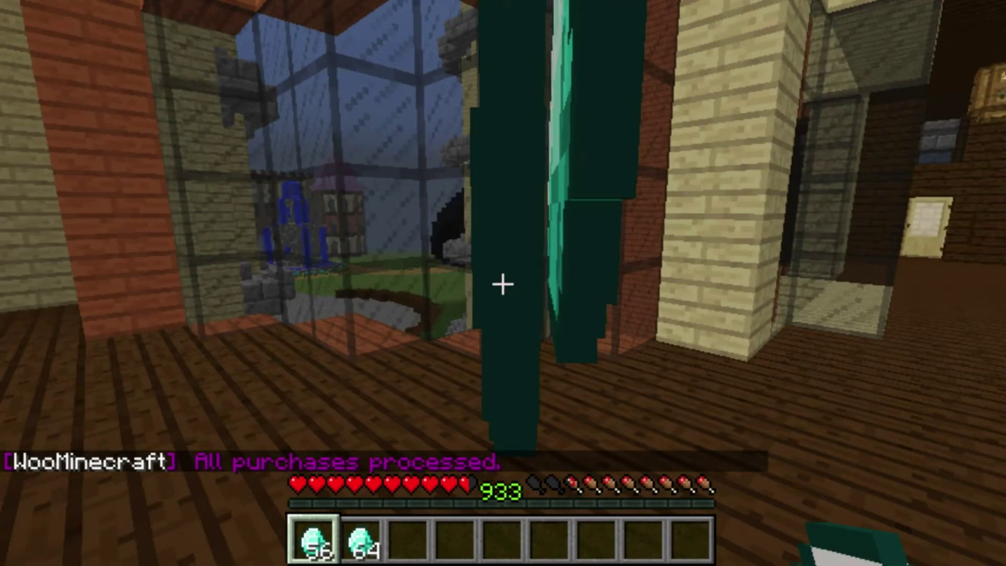
key(q)
key(q)
key(q)
key(q)
key(q)
key(w)
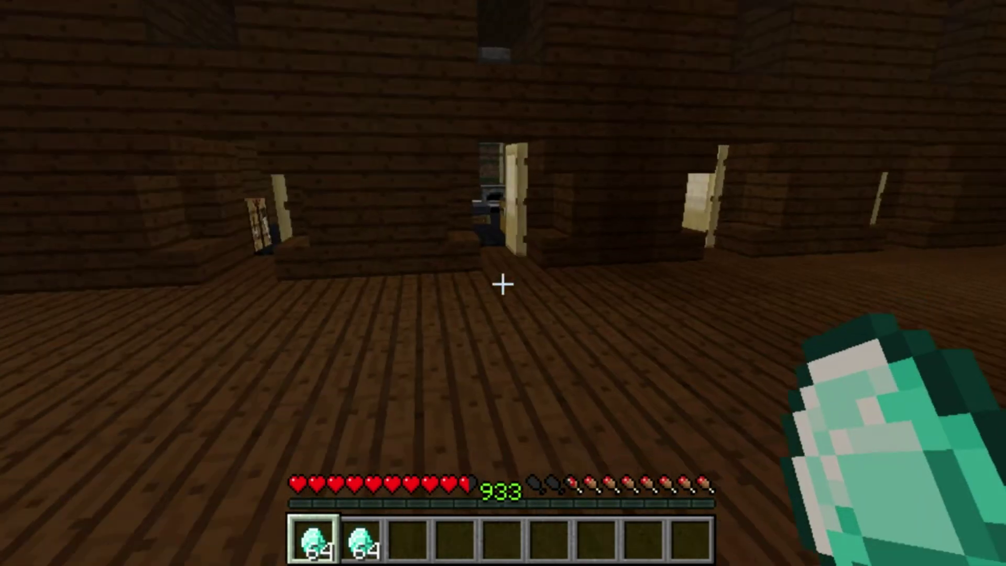
key(3)
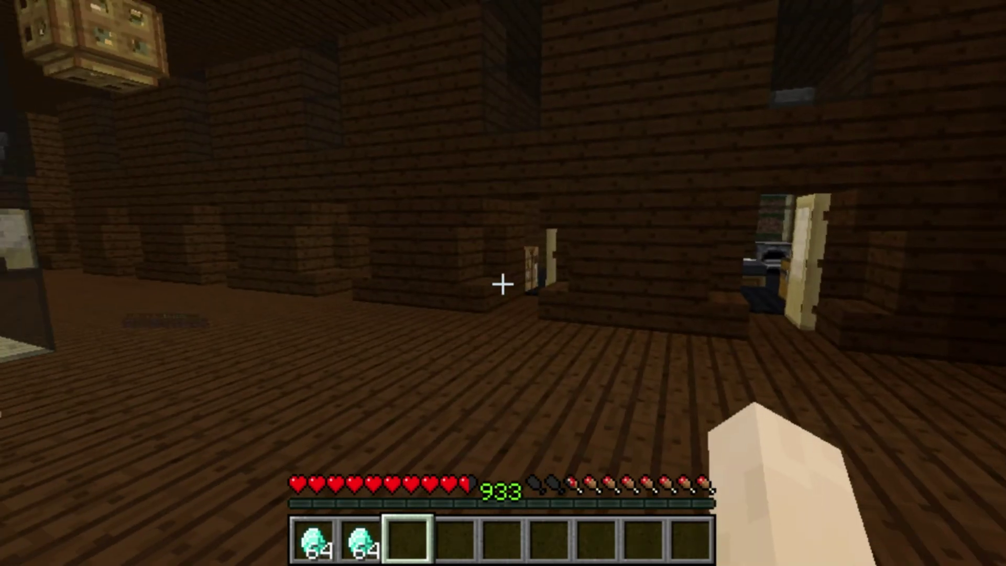
key(a)
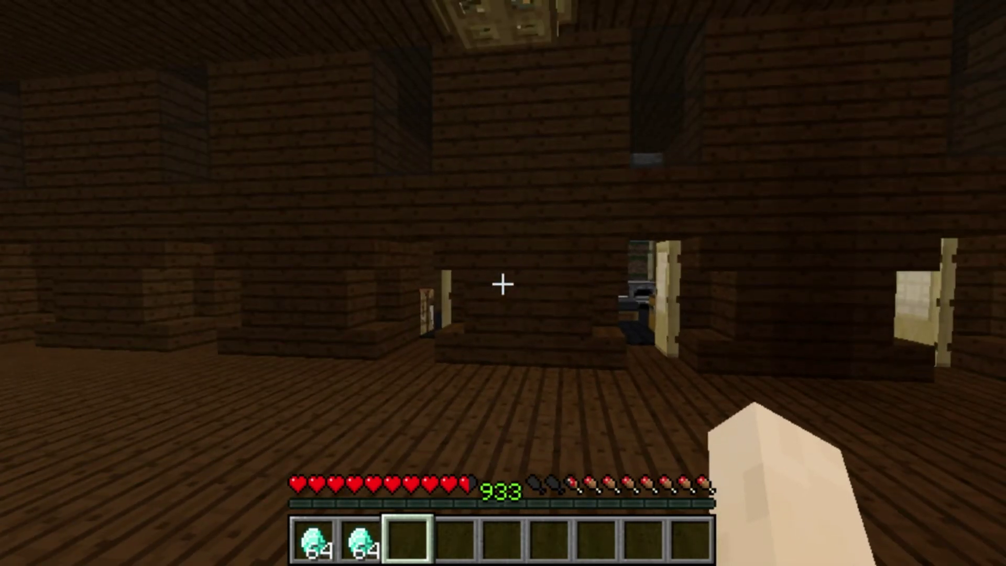
key(a)
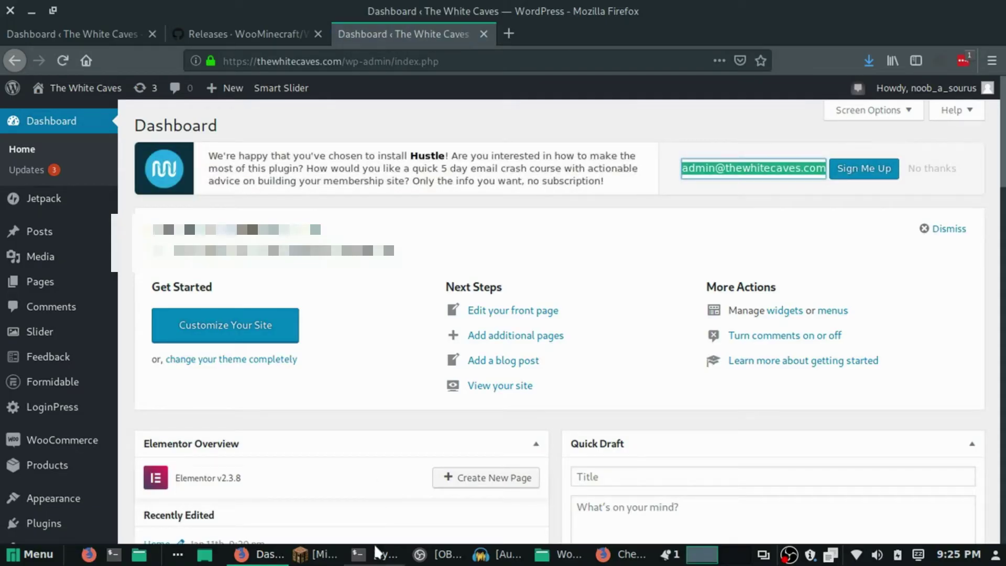
Arrange the server console and game windows, then run /woo check in Minecraft.
click(376, 553)
drag(336, 66, 185, 182)
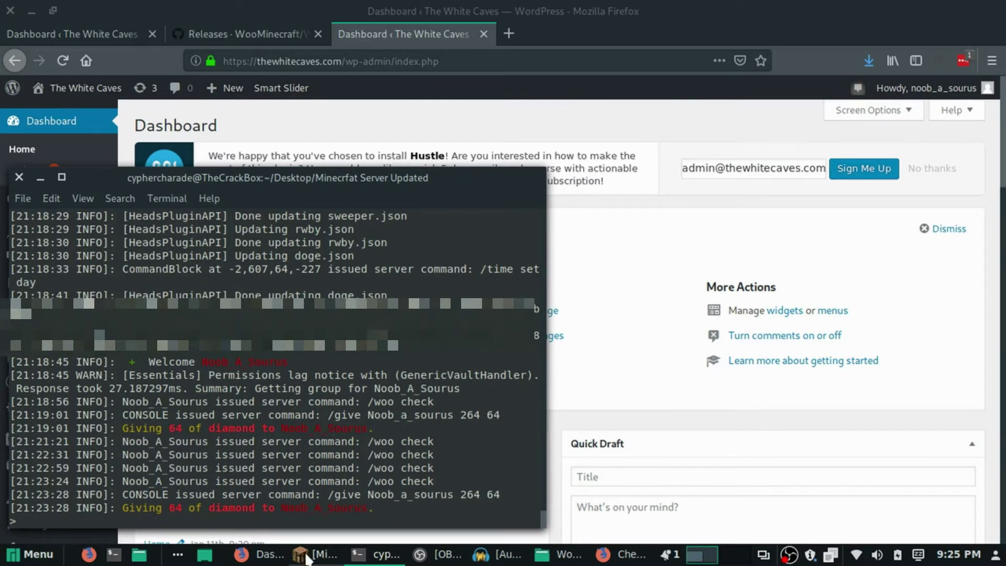
click(307, 559)
drag(438, 63, 505, 55)
click(560, 184)
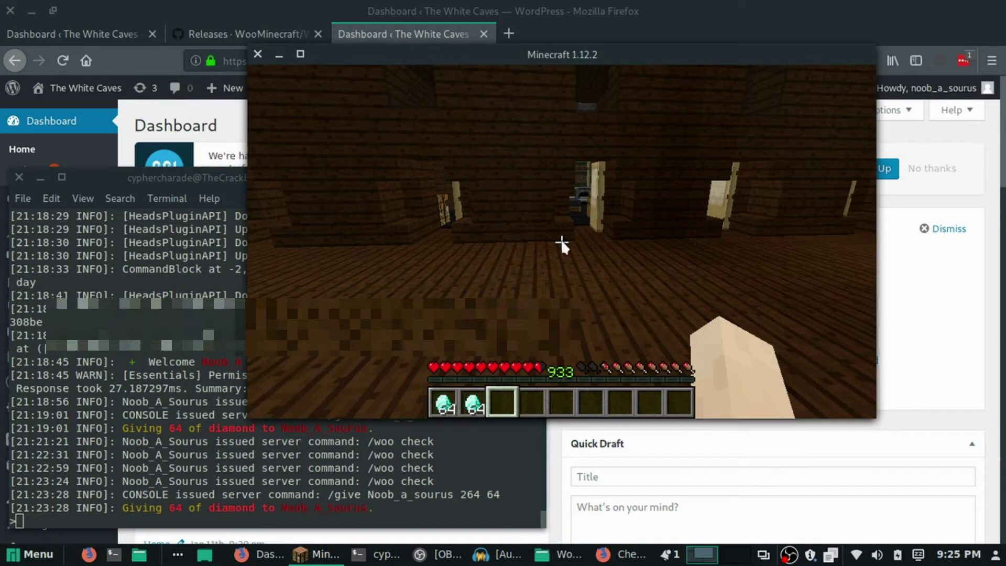
text(/woo check)
key(Return)
Locate the WooMinecraft JSONException in the server log, then minimize the console and game.
key(Escape)
drag(235, 175, 321, 118)
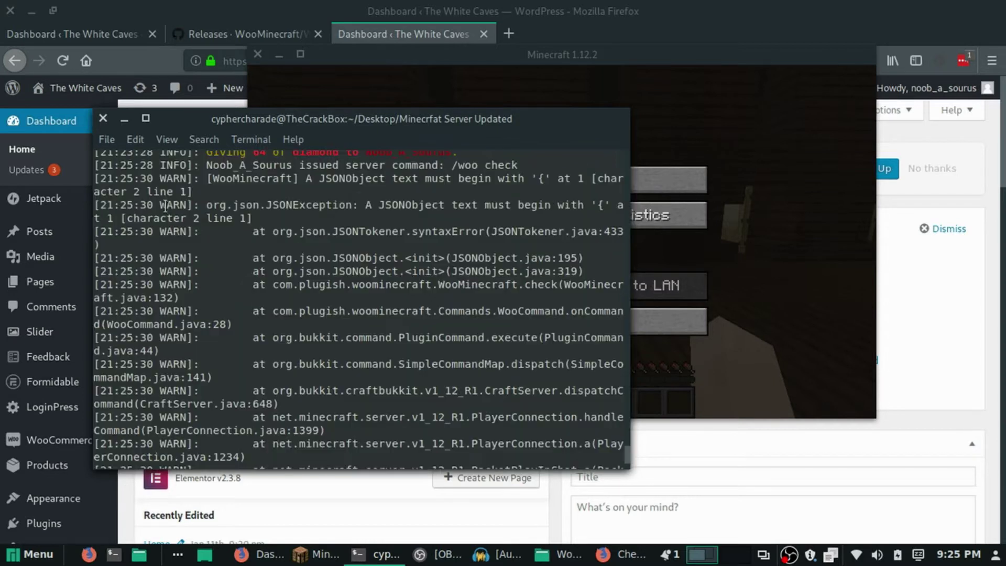
mouse_move(215, 203)
mouse_down()
mouse_move(348, 204)
mouse_move(273, 219)
mouse_move(427, 204)
mouse_move(335, 204)
mouse_move(395, 204)
mouse_move(351, 205)
mouse_move(516, 259)
mouse_move(502, 270)
mouse_up()
click(124, 118)
click(278, 54)
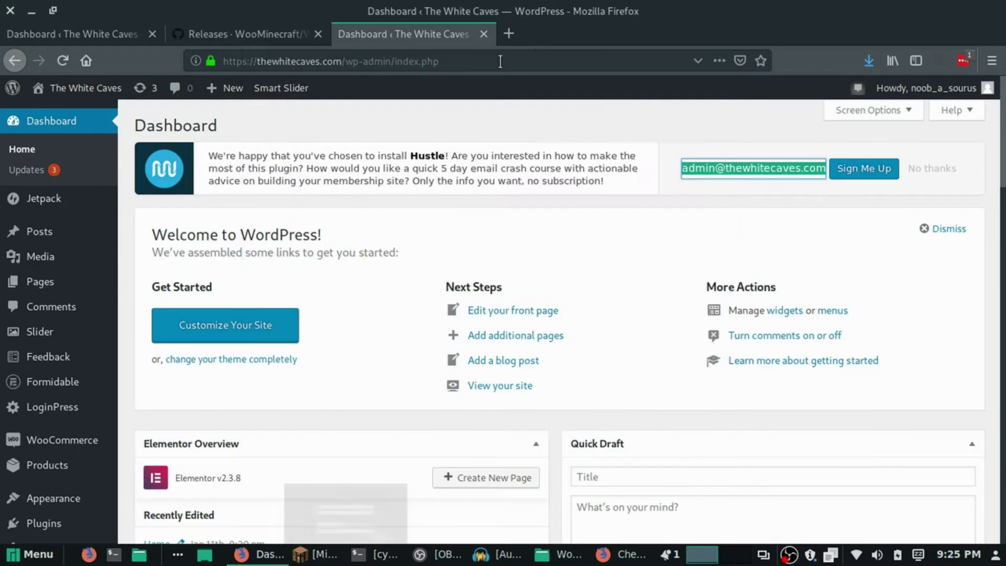
In the private window, reload the order-received page and go to thewhitecaves.com.
click(639, 559)
click(62, 61)
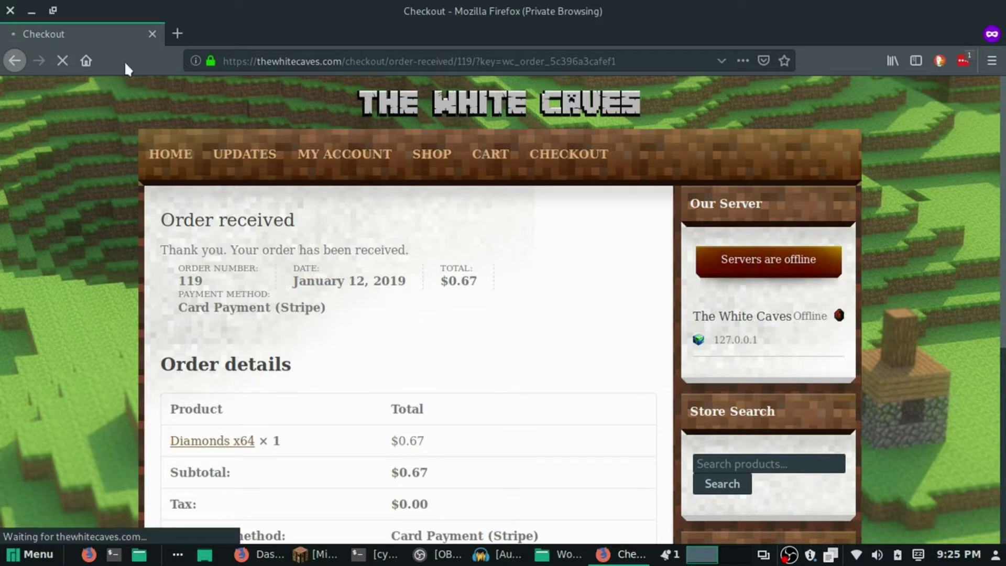
click(292, 58)
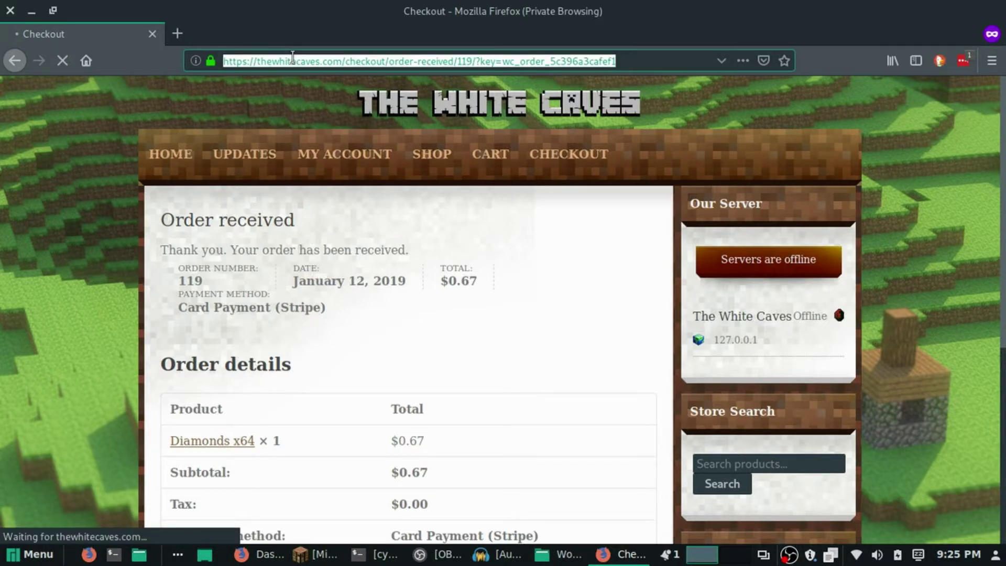
text(the)
key(Return)
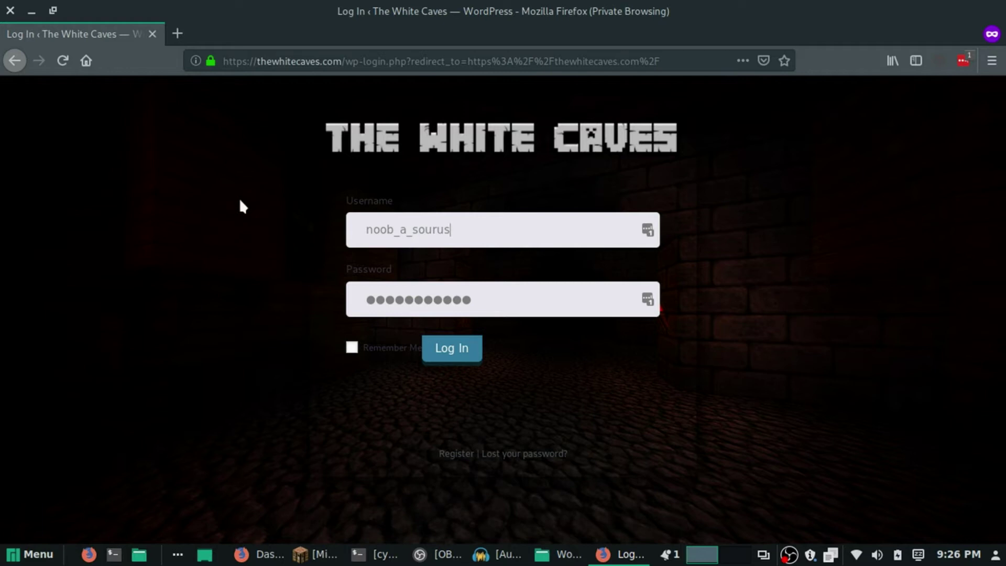
drag(223, 61, 351, 60)
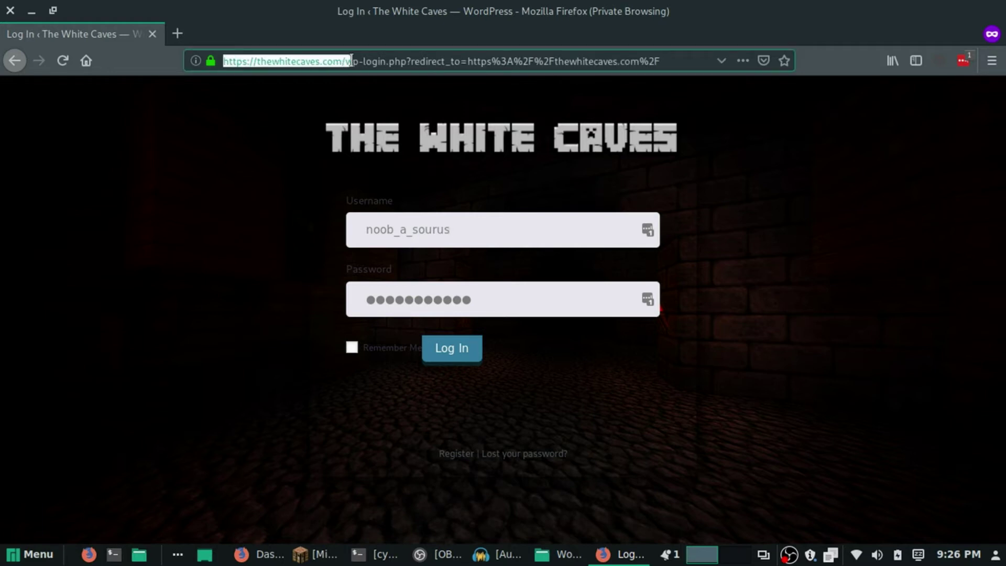
key(ctrl+c)
key(ctrl+a)
key(ctrl+v)
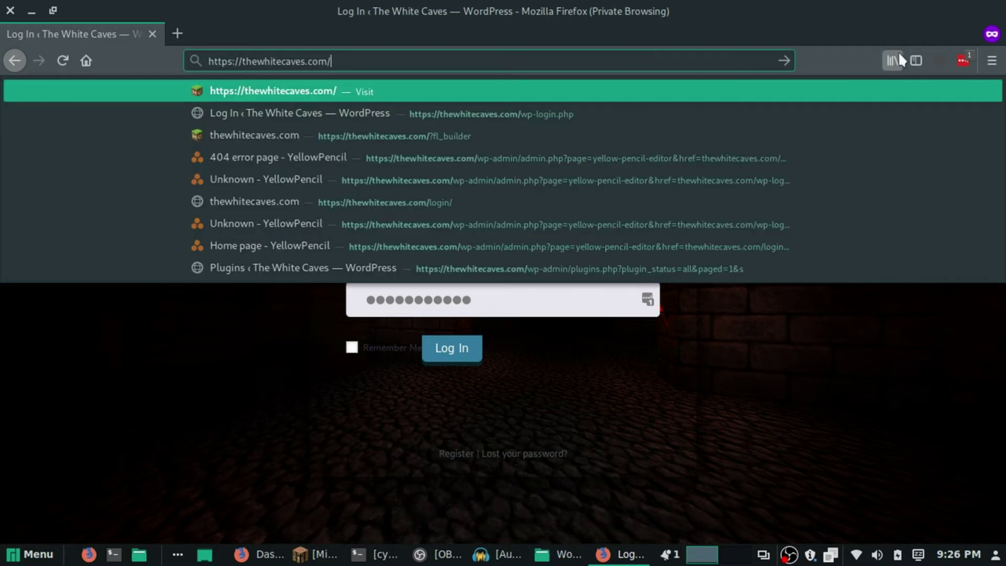
key(Return)
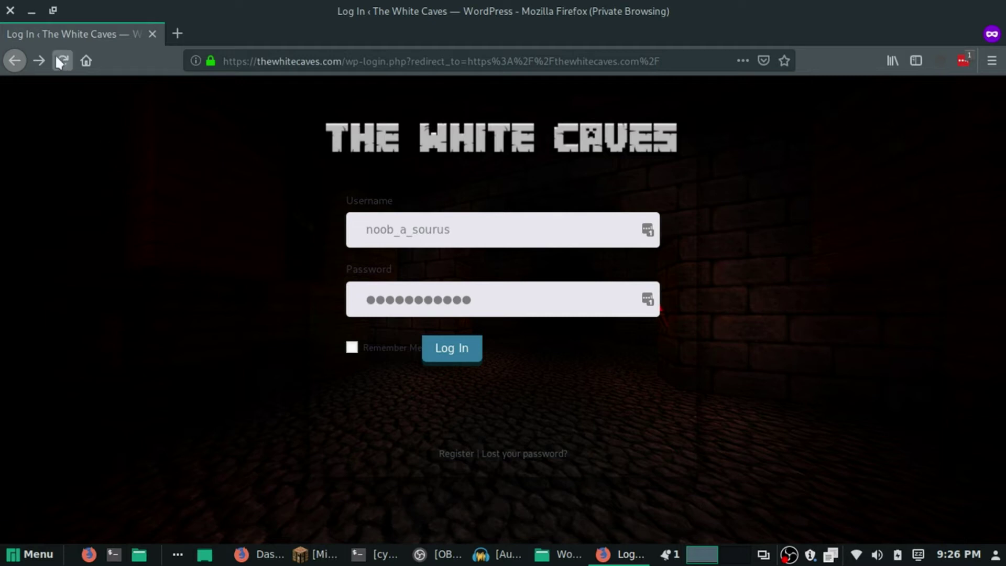
Deactivate the Force Login plugin under Plugins > Installed Plugins, then check the server console.
click(252, 550)
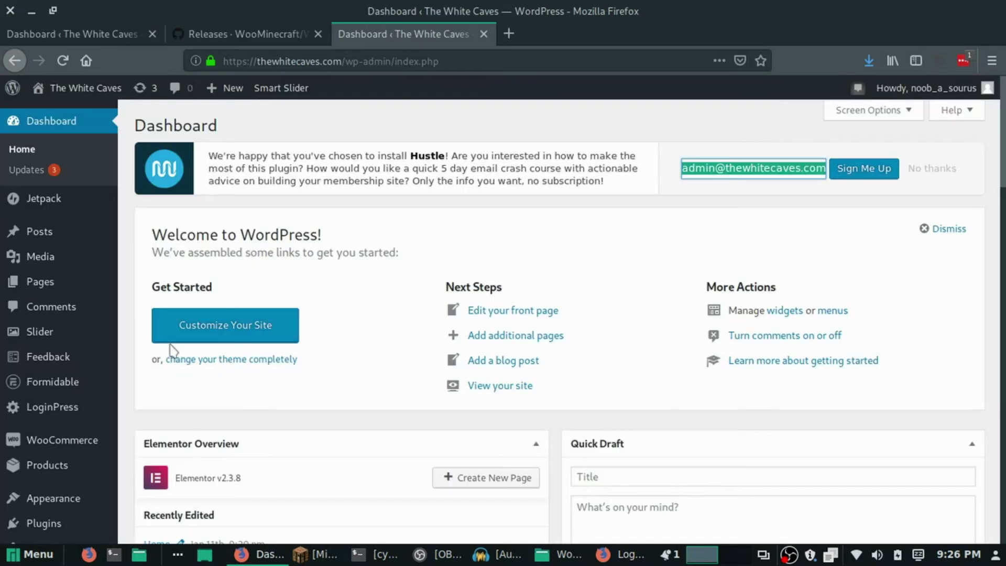
scroll(122, 395, down, 4)
mouse_move(116, 409)
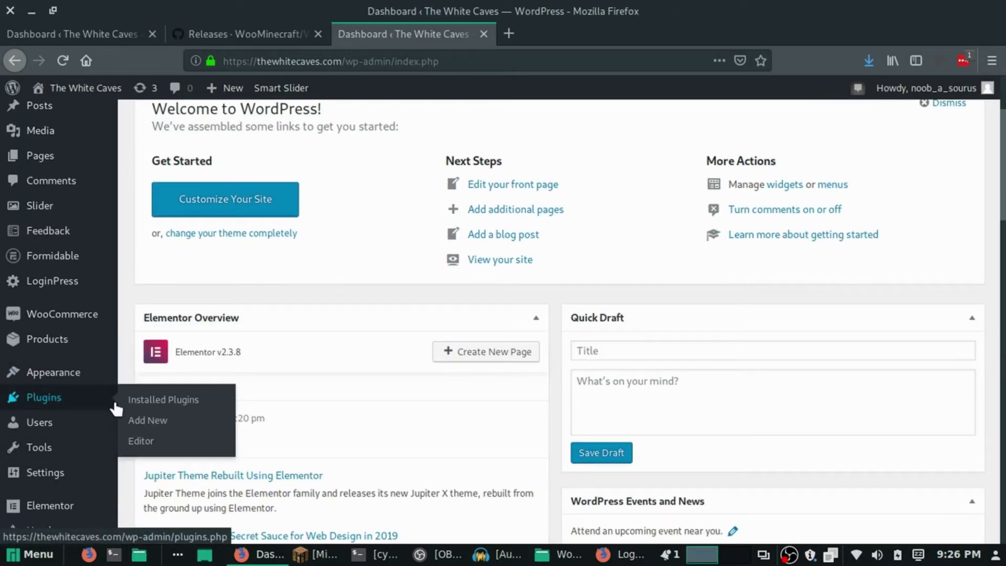
click(161, 402)
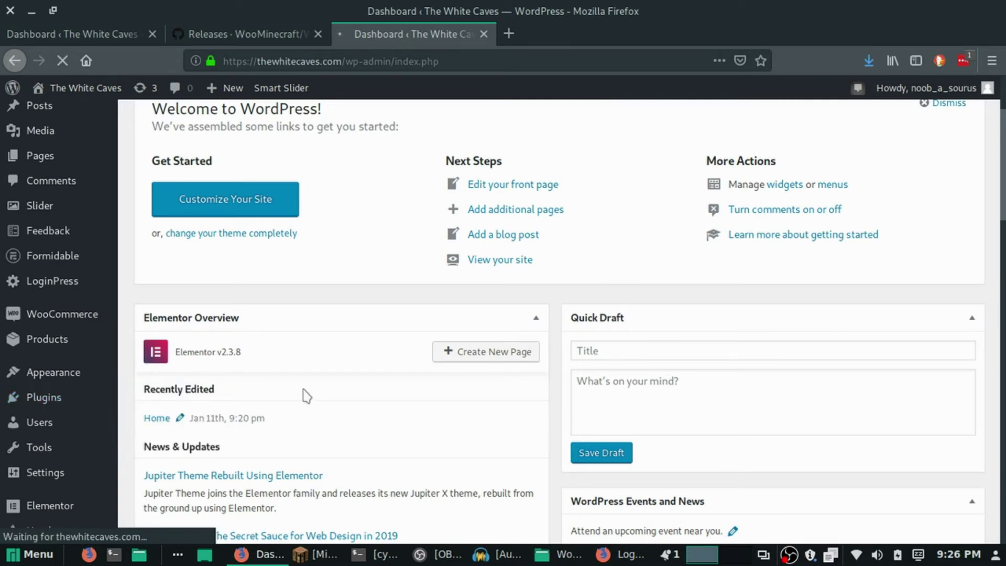
scroll(258, 366, down, 4)
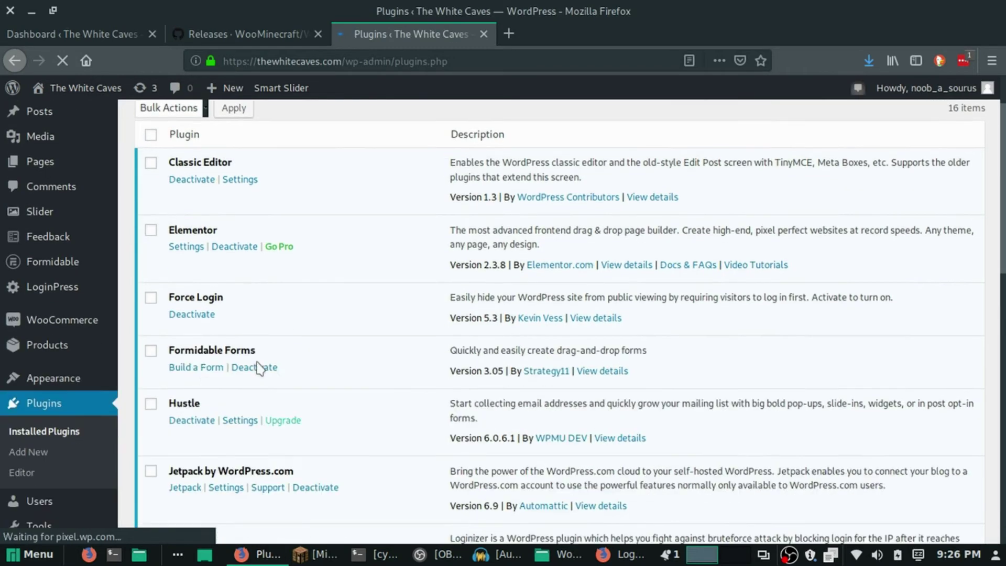
click(183, 256)
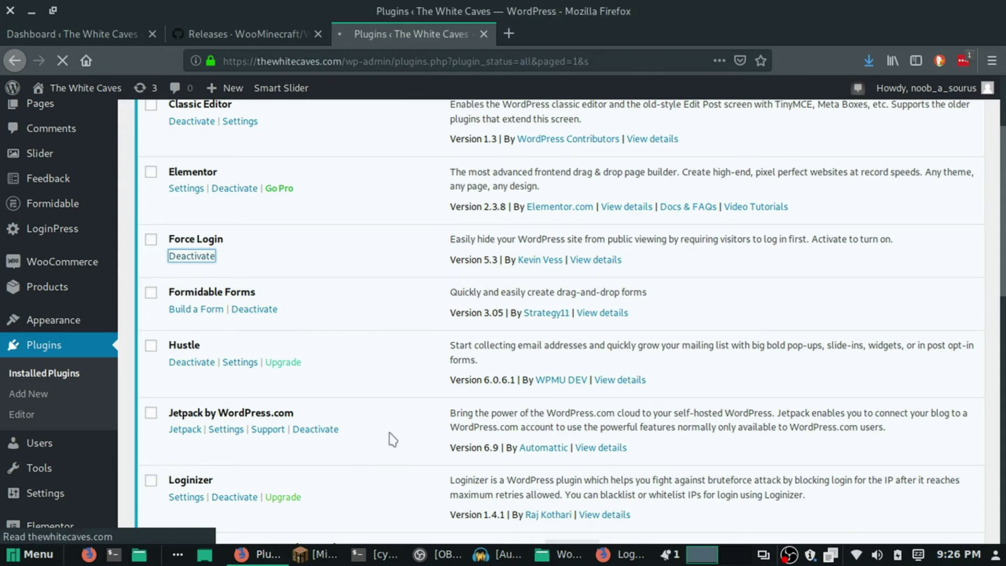
click(377, 555)
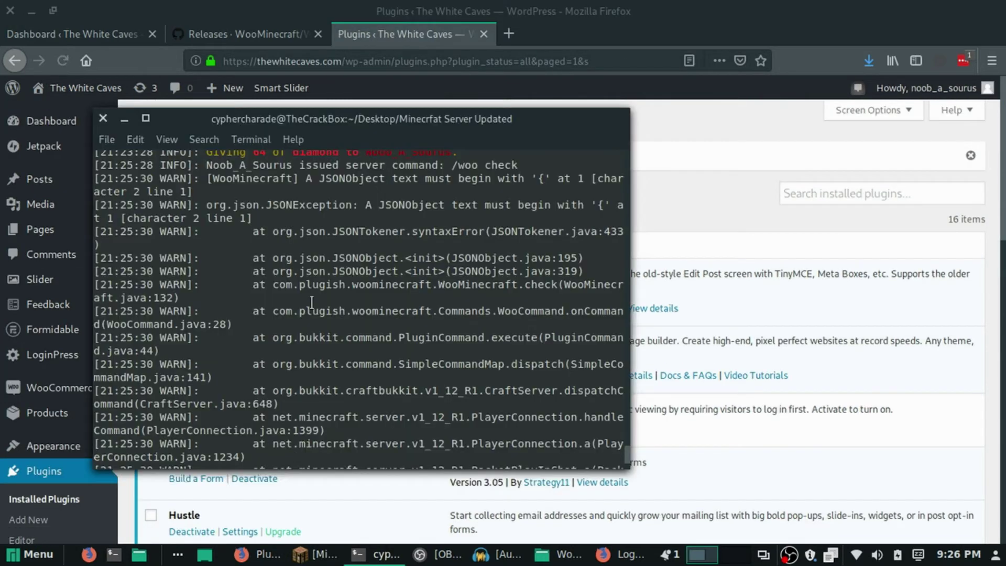
Move the server console aside to reveal the deactivation notice, then resume Minecraft.
drag(325, 119, 274, 175)
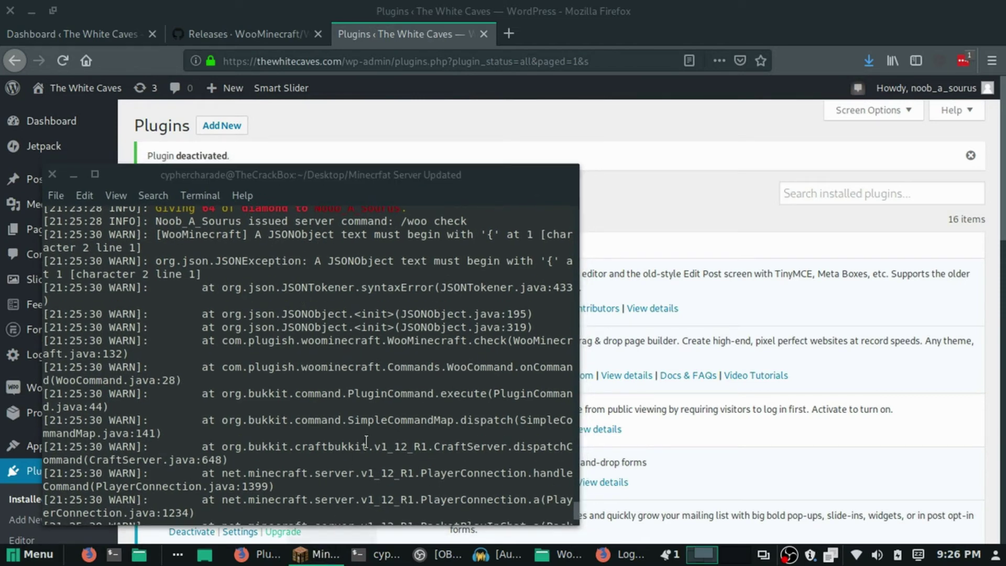
click(317, 554)
click(219, 238)
scroll(326, 435, down, 5)
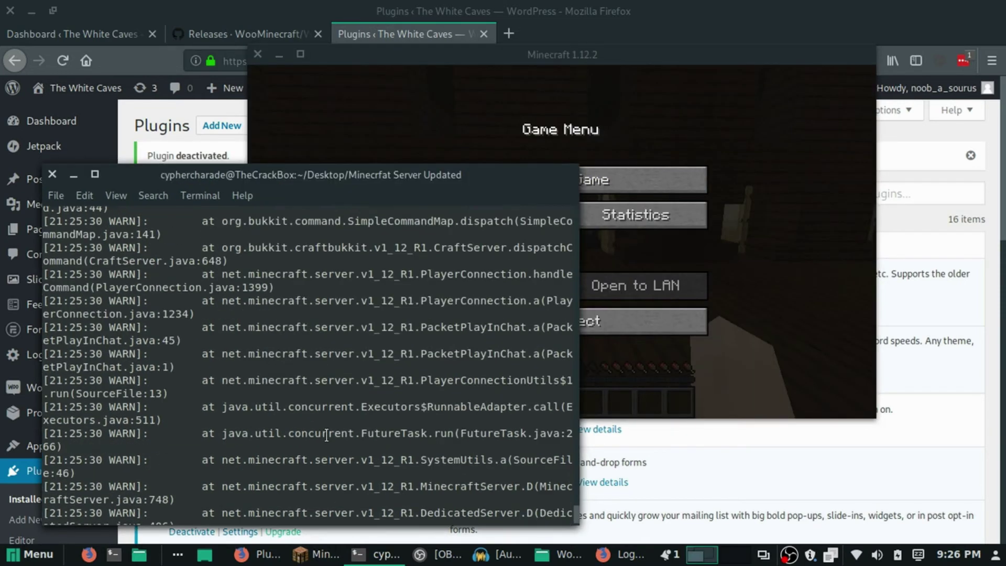
scroll(340, 427, down, 2)
click(659, 72)
click(561, 180)
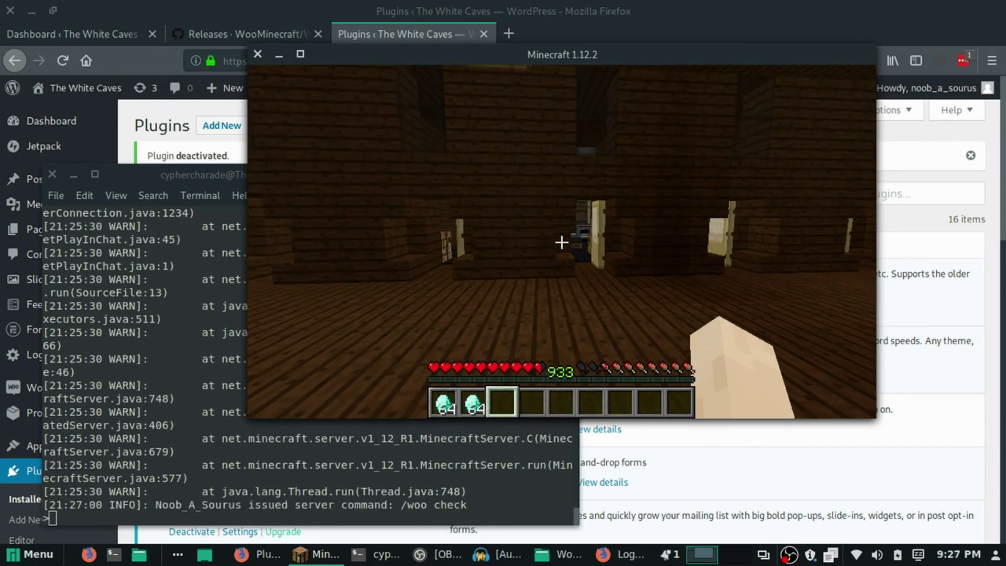
Read the server log, walk into the lantern-lit corridor, then return to full-screen game.
key(Escape)
click(220, 206)
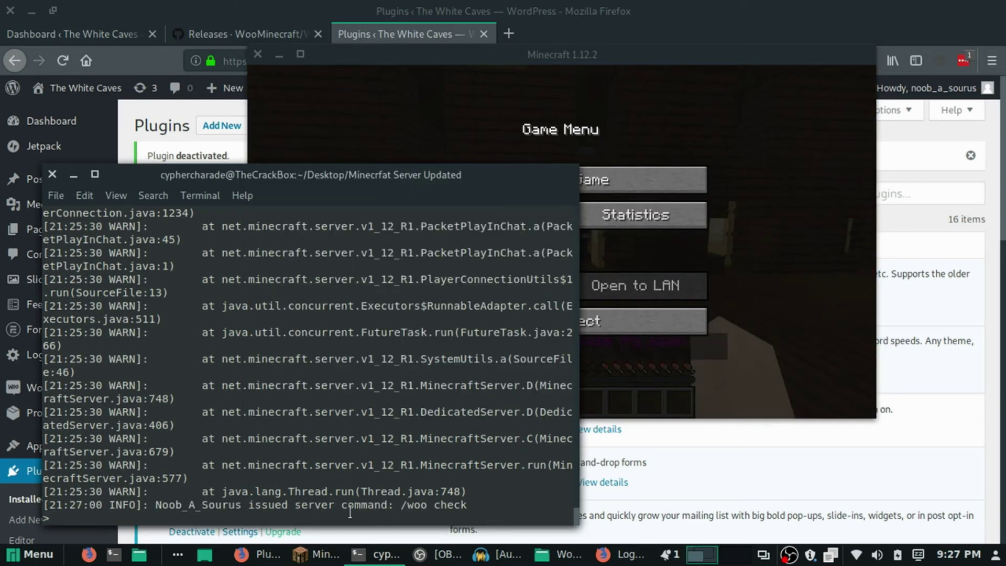
click(650, 172)
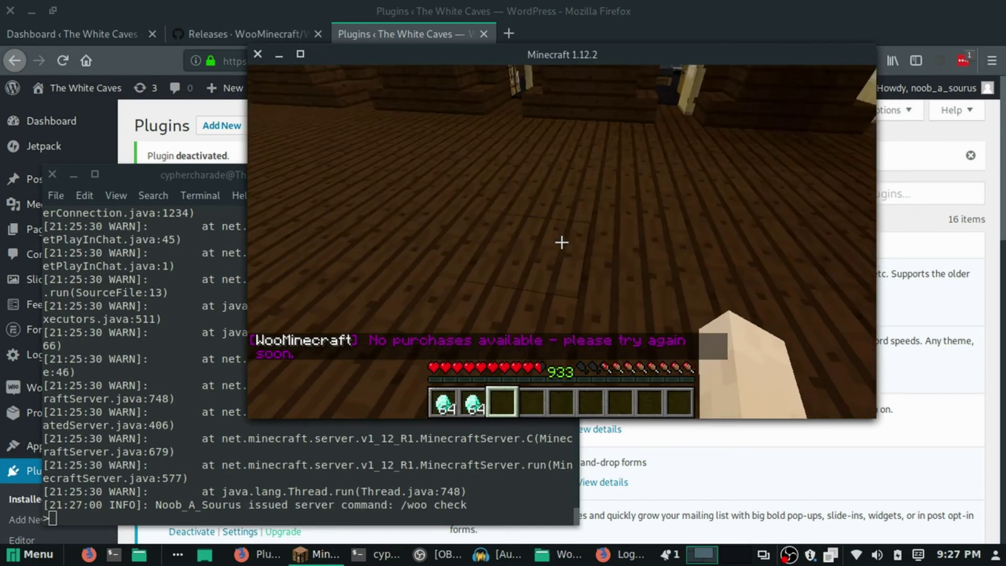
key(w)
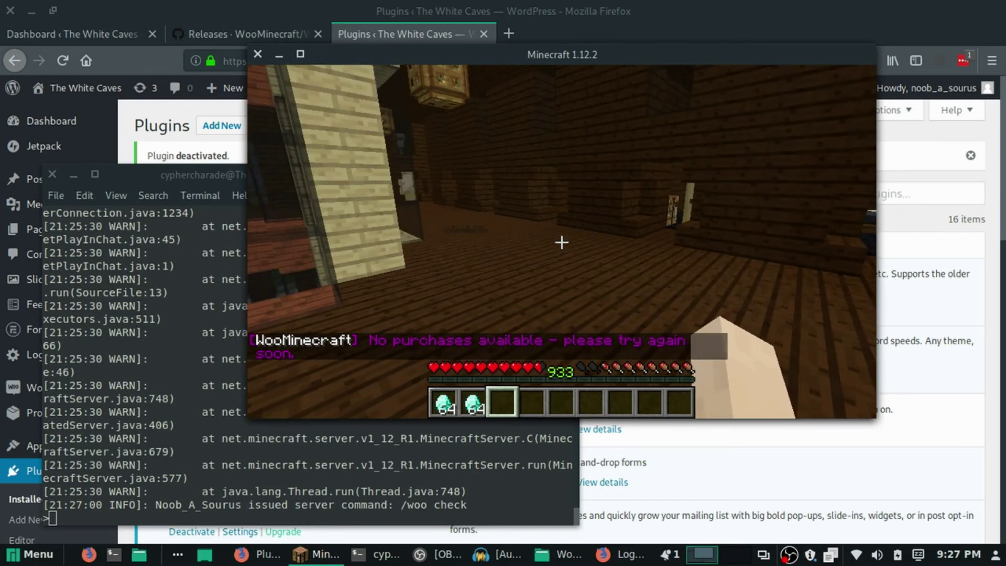
key(w)
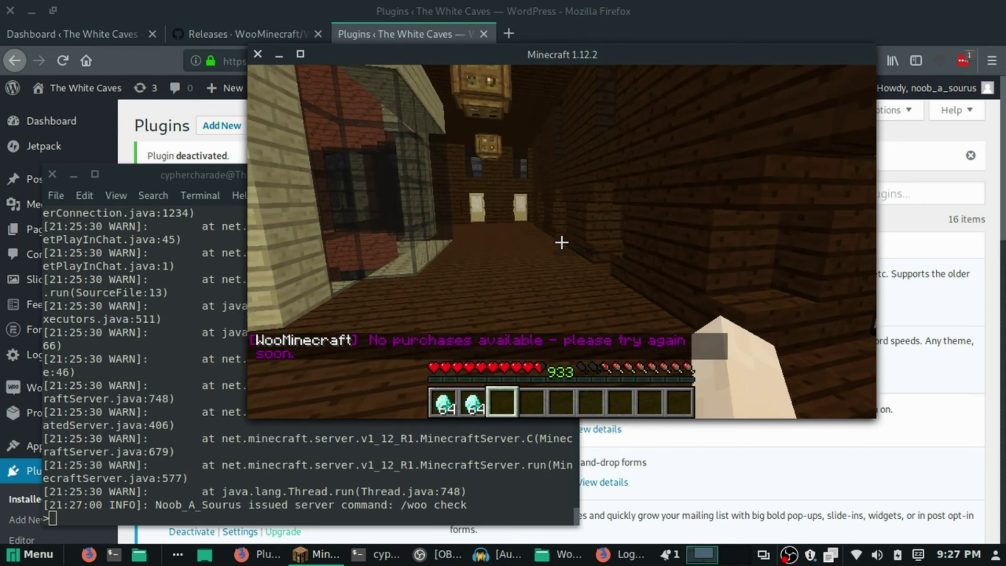
key(Escape)
click(230, 174)
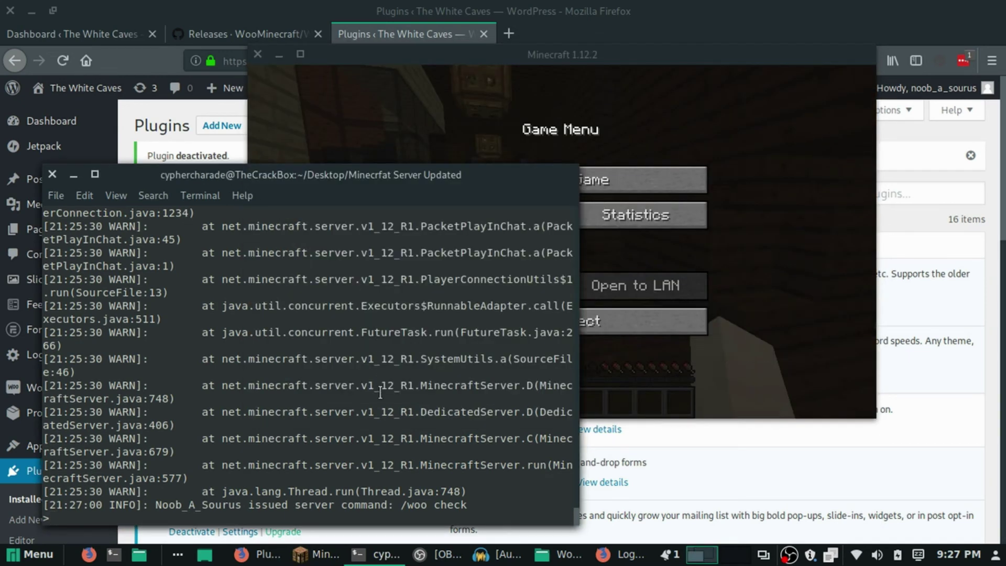
click(360, 105)
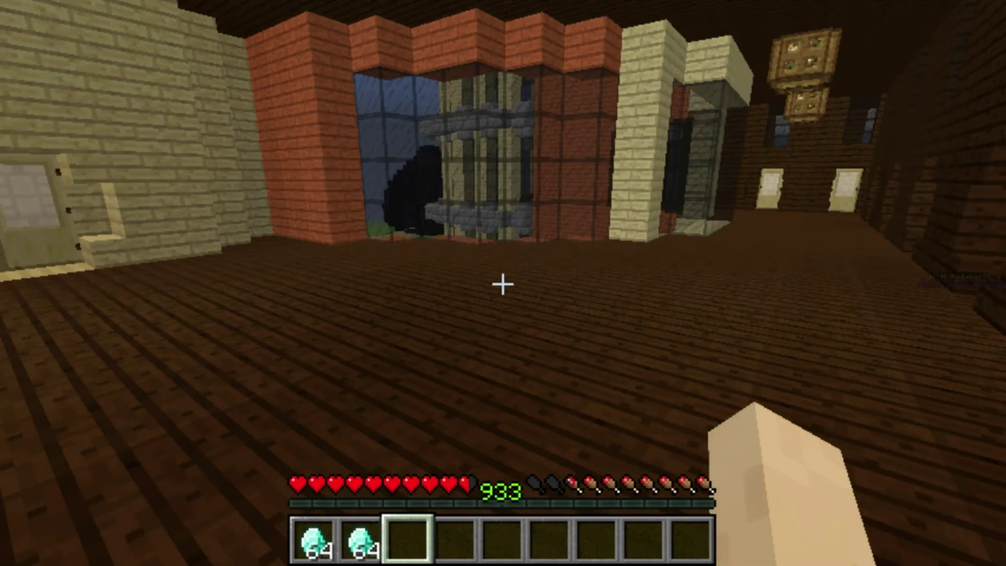
key(s)
key(2)
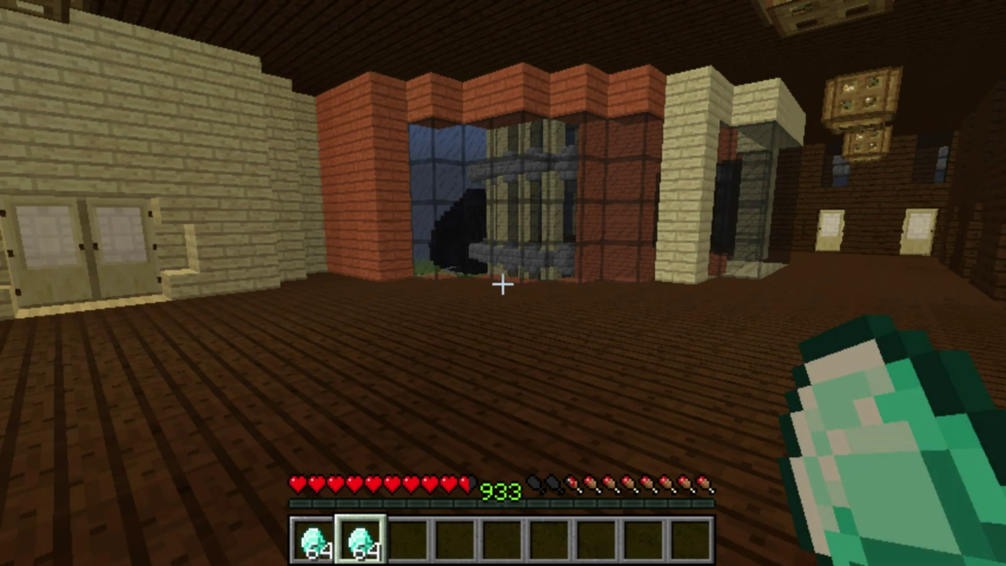
key(e)
key(e)
key(w)
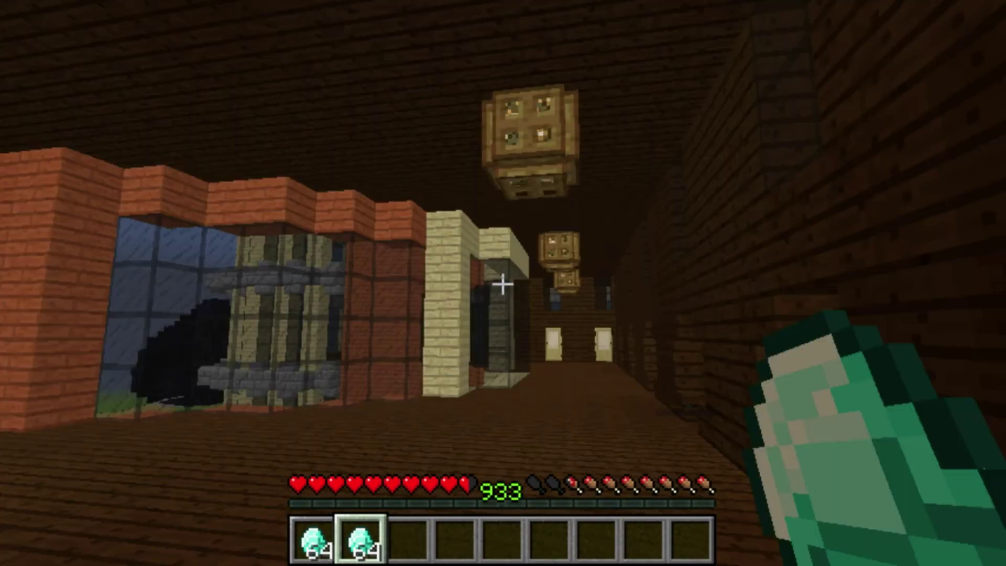
key(3)
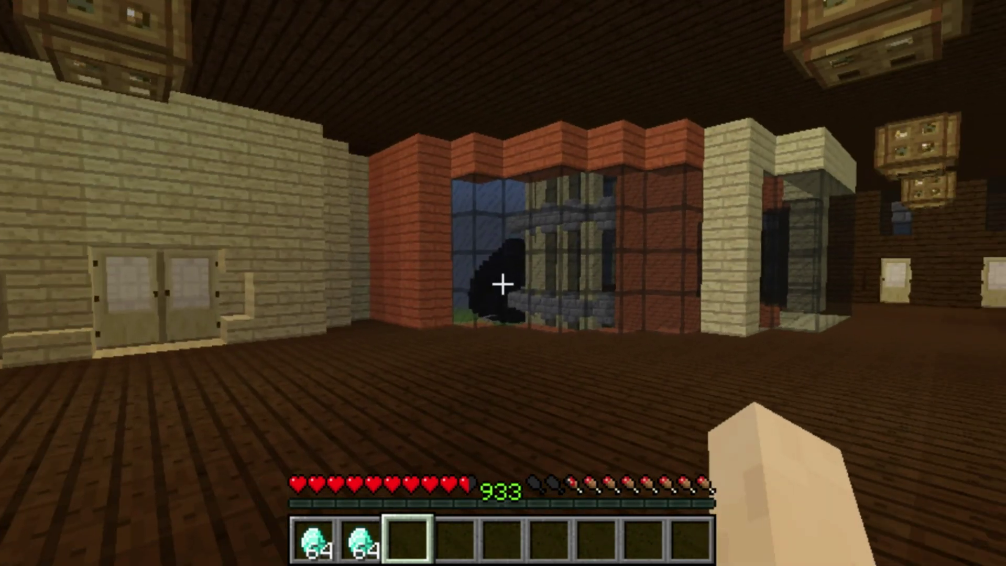
key(d)
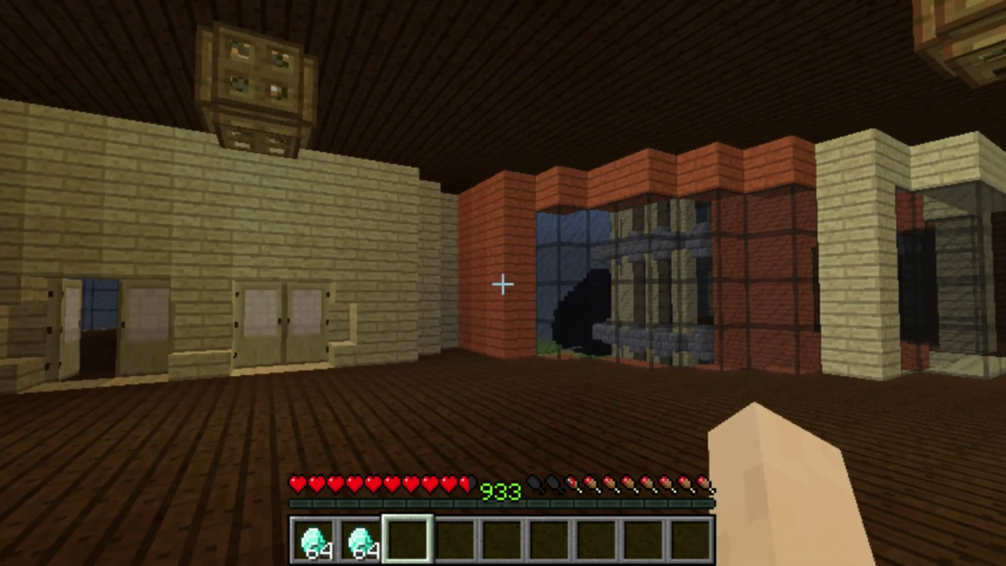